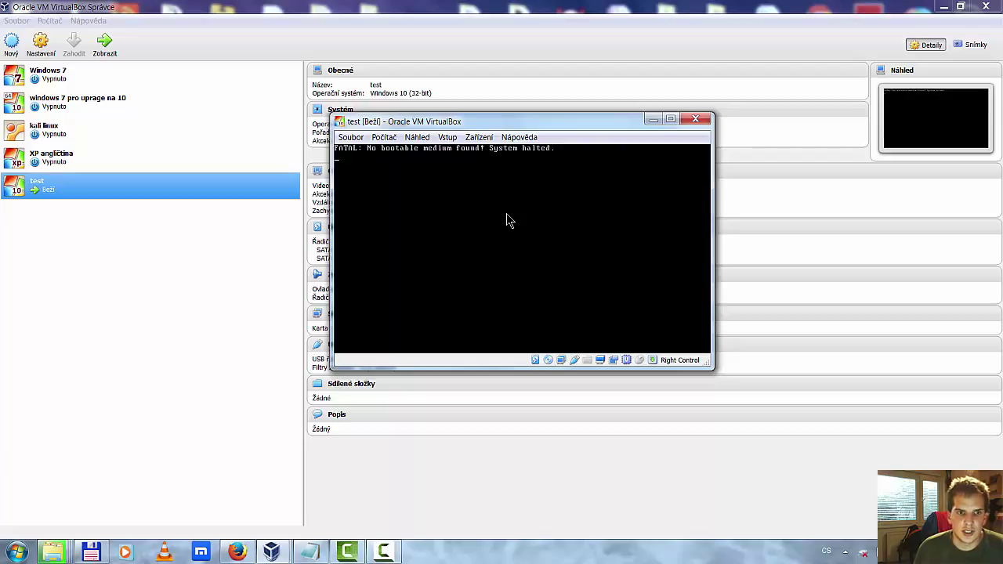
# - Reset the running test virtual machine to try booting from the Win10_1607_Czech_x64.iso disc image
pyautogui.moveTo(482, 123); pyautogui.dragTo(476, 251)
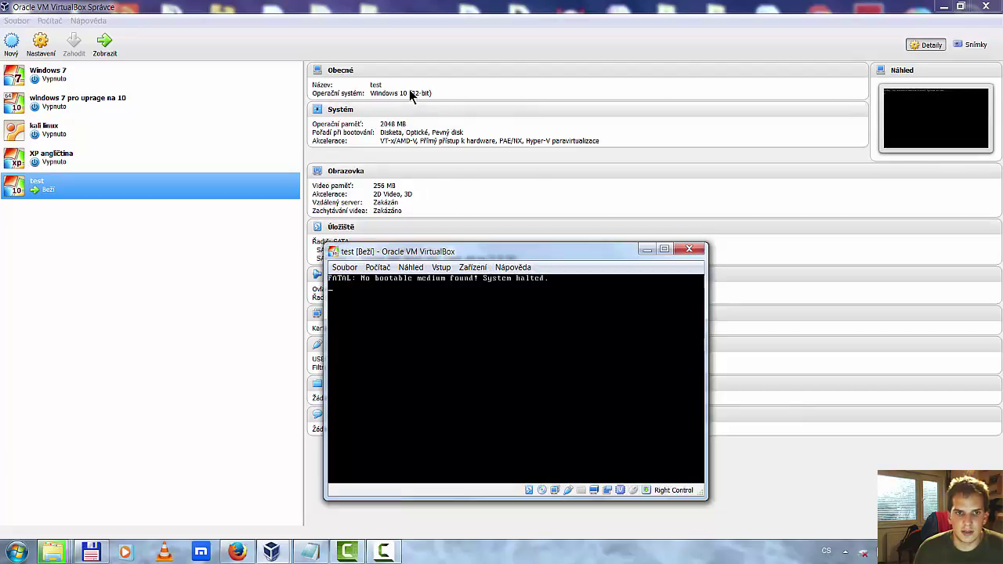
pyautogui.click(345, 268)
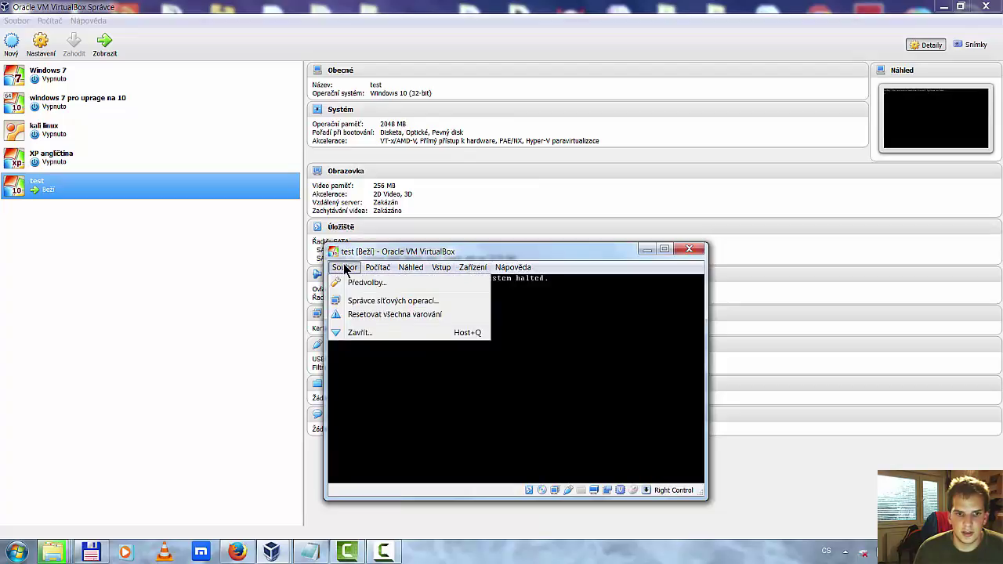
pyautogui.moveTo(475, 267)
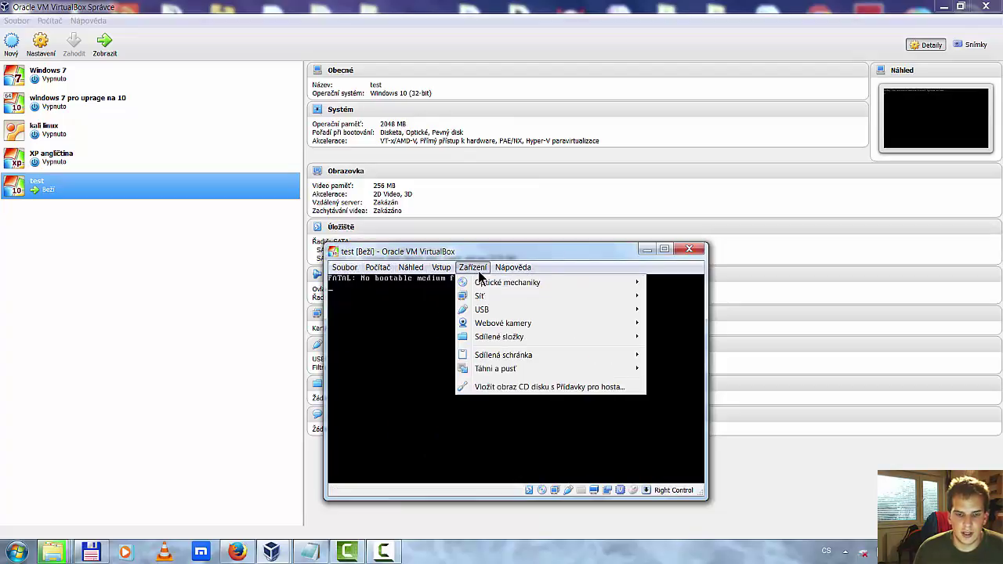
pyautogui.moveTo(483, 287)
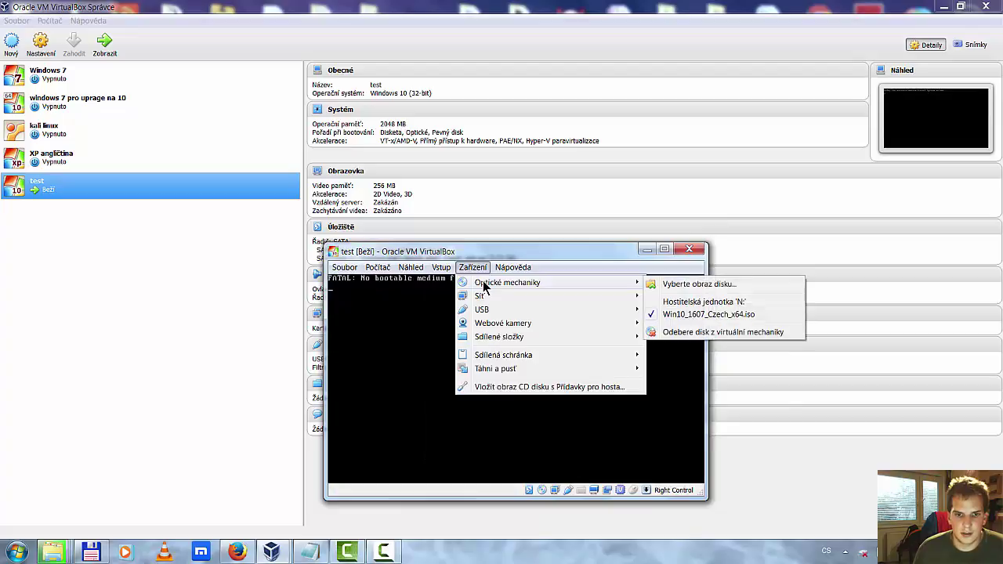
pyautogui.moveTo(345, 270)
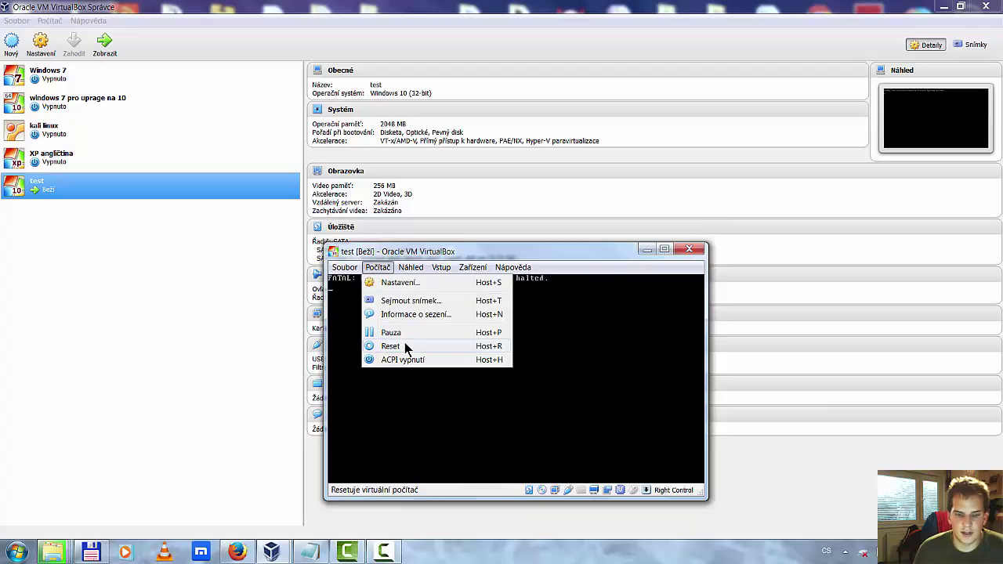
pyautogui.click(405, 346)
pyautogui.click(491, 416)
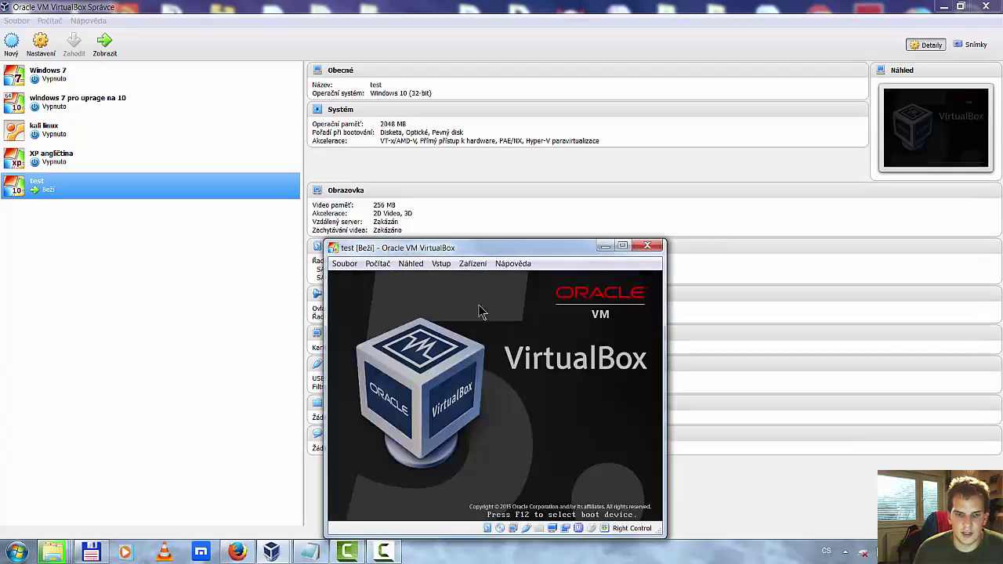
pyautogui.moveTo(488, 248); pyautogui.dragTo(444, 147)
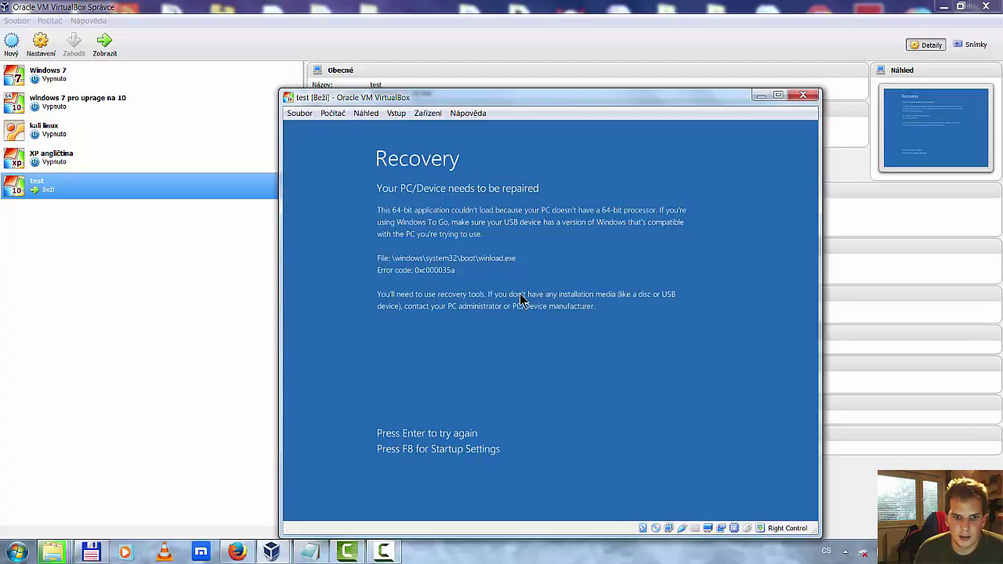
# - Close the test virtual machine and set its operating system version to Windows 10 (64-bit)
pyautogui.click(802, 94)
pyautogui.click(500, 349)
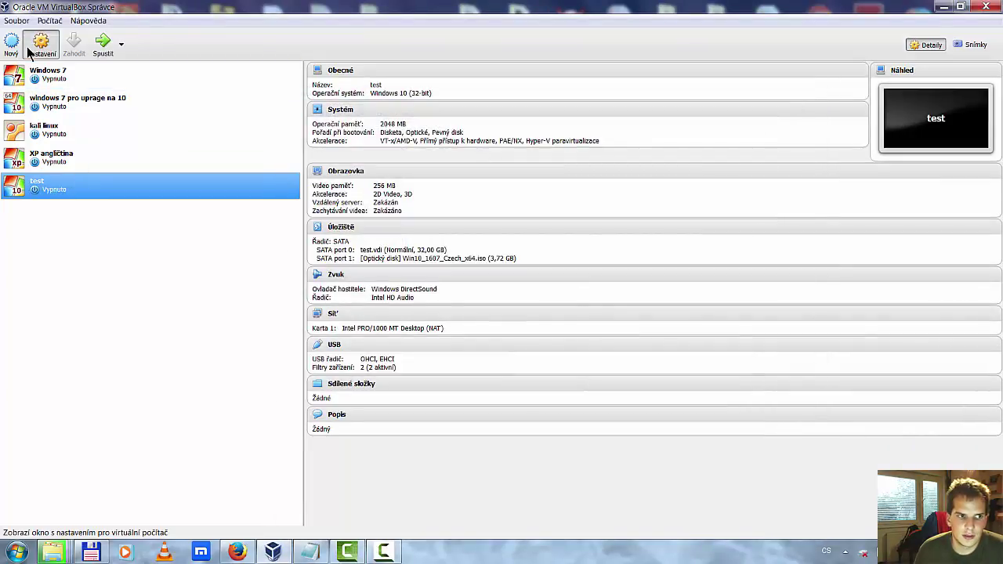
pyautogui.click(30, 51)
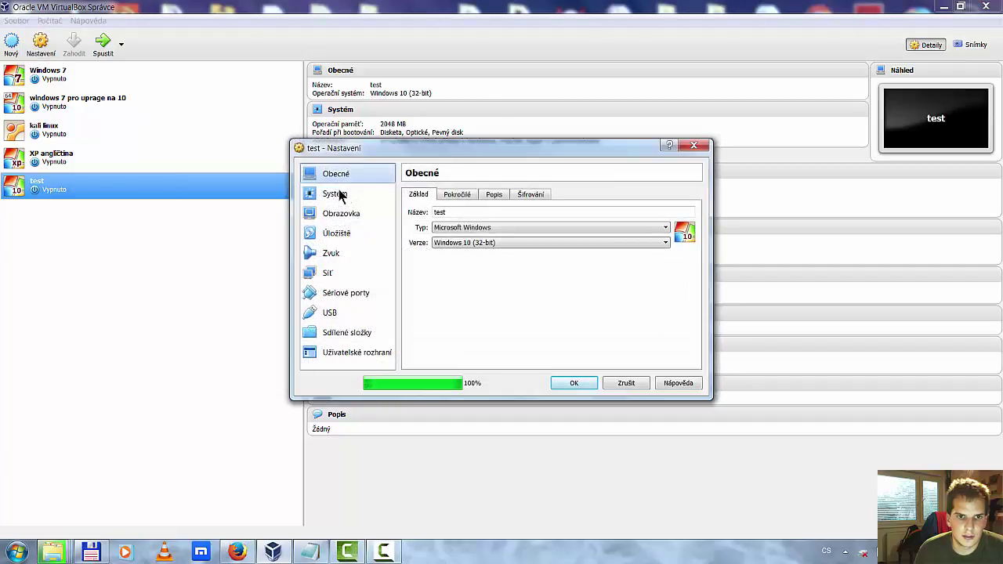
pyautogui.click(482, 244)
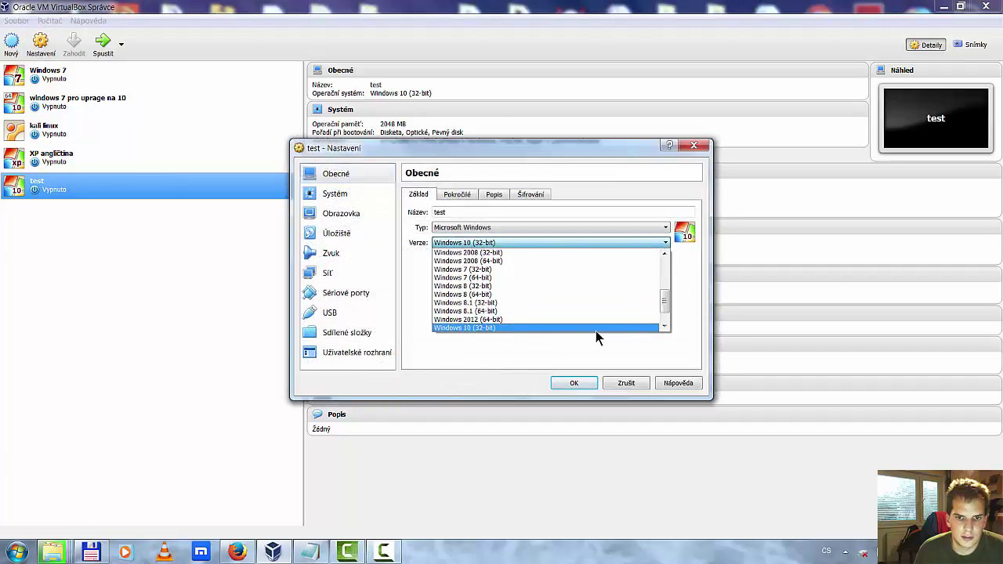
pyautogui.click(664, 326)
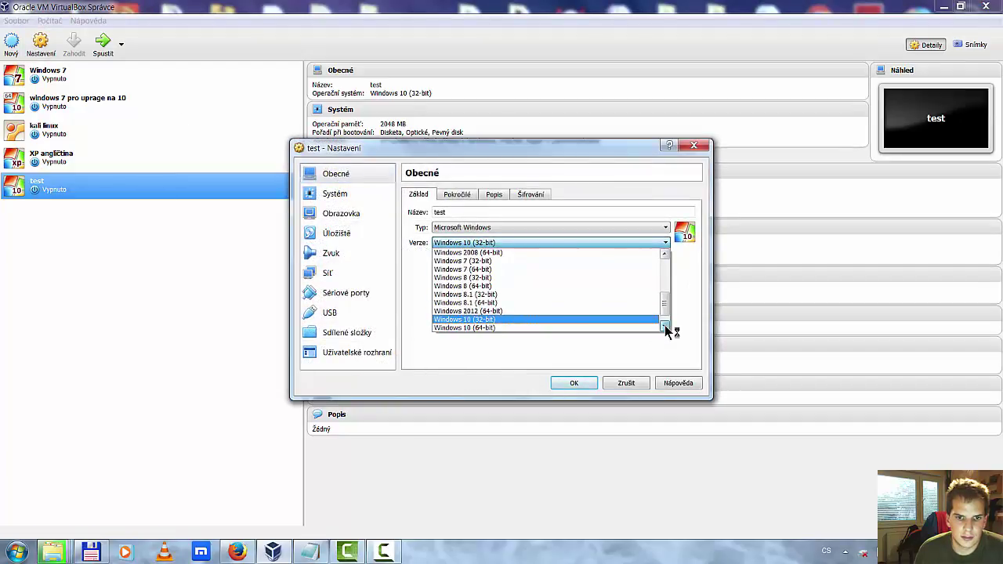
pyautogui.click(533, 328)
pyautogui.click(571, 383)
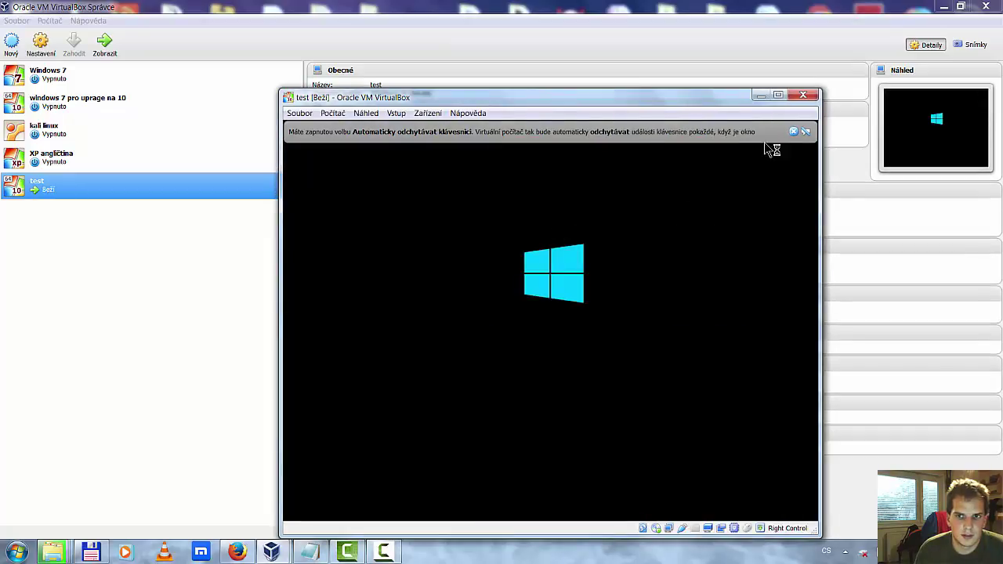
# - Maximize the virtual machine window and start the Windows installation with the Czech language, format and keyboard settings
pyautogui.click(795, 131)
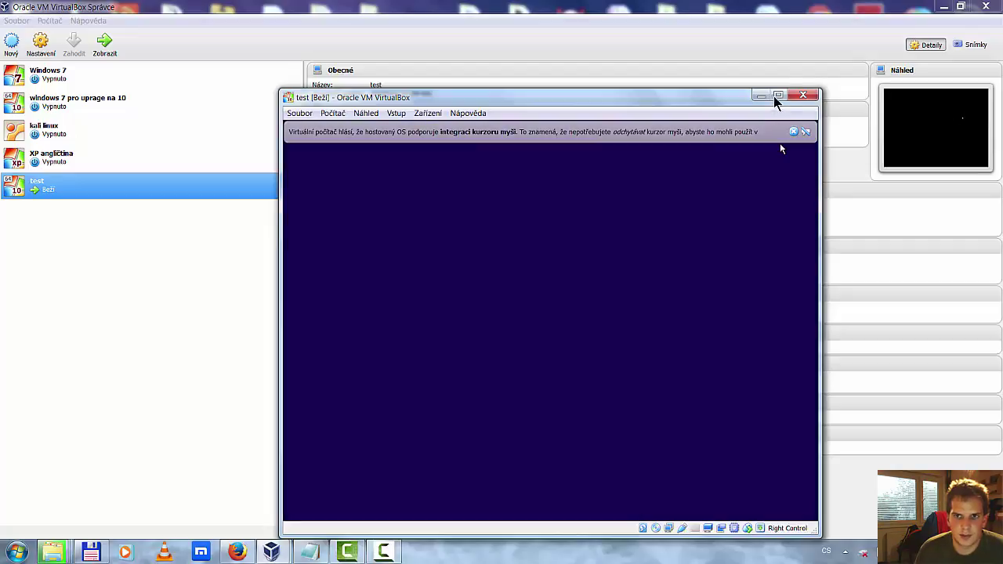
pyautogui.click(779, 97)
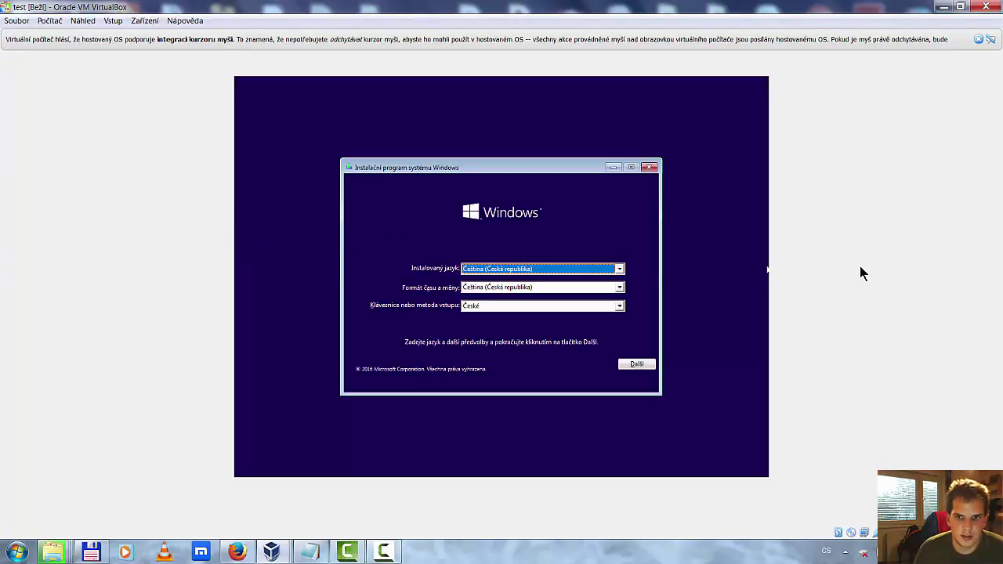
pyautogui.click(637, 365)
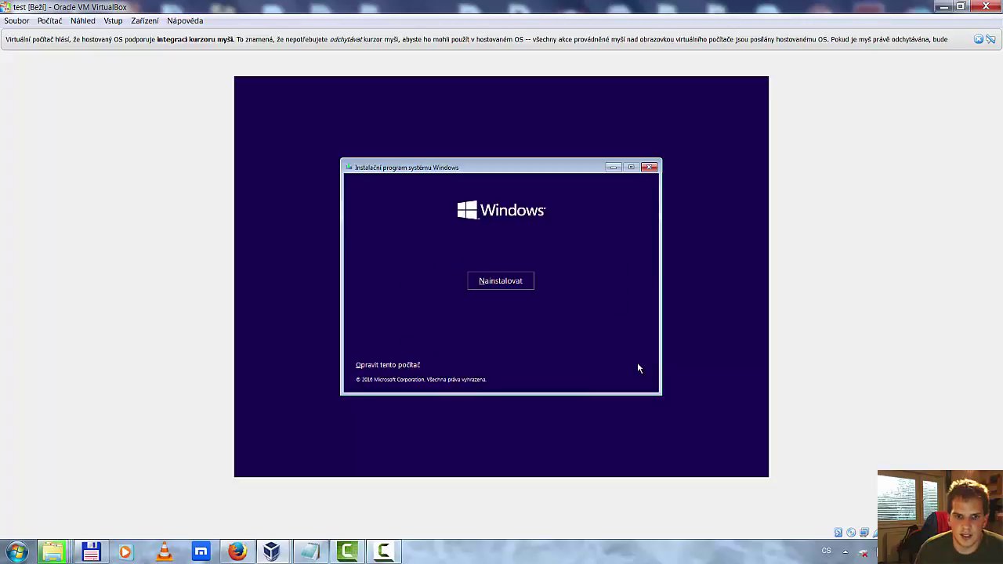
pyautogui.click(515, 285)
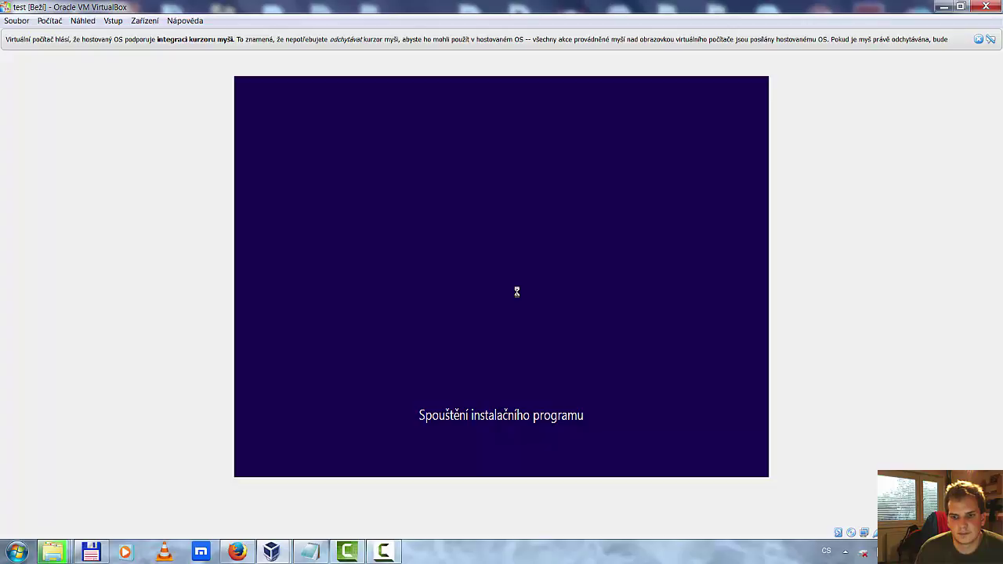
pyautogui.click(383, 552)
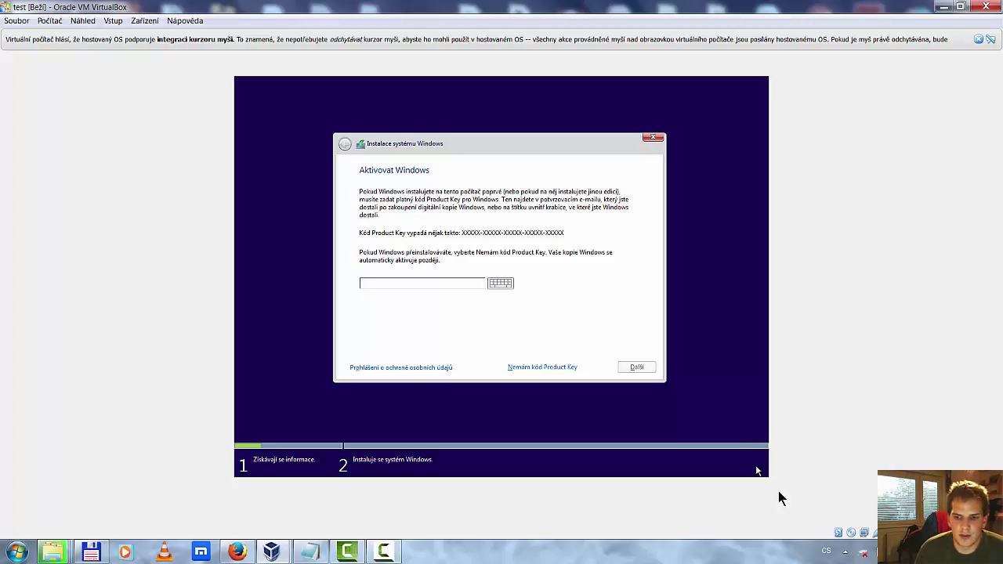
pyautogui.click(847, 553)
pyautogui.click(847, 553)
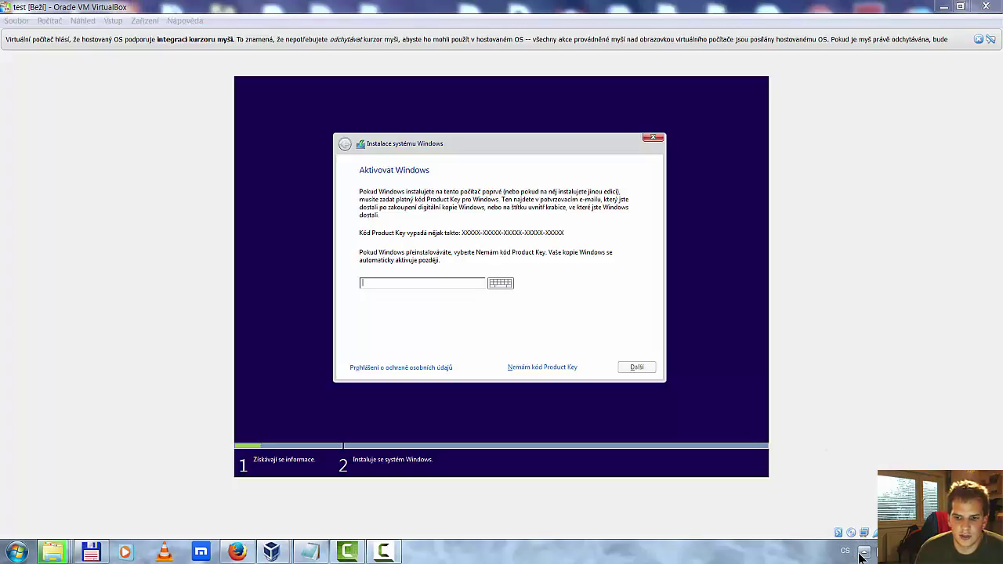
pyautogui.click(825, 375)
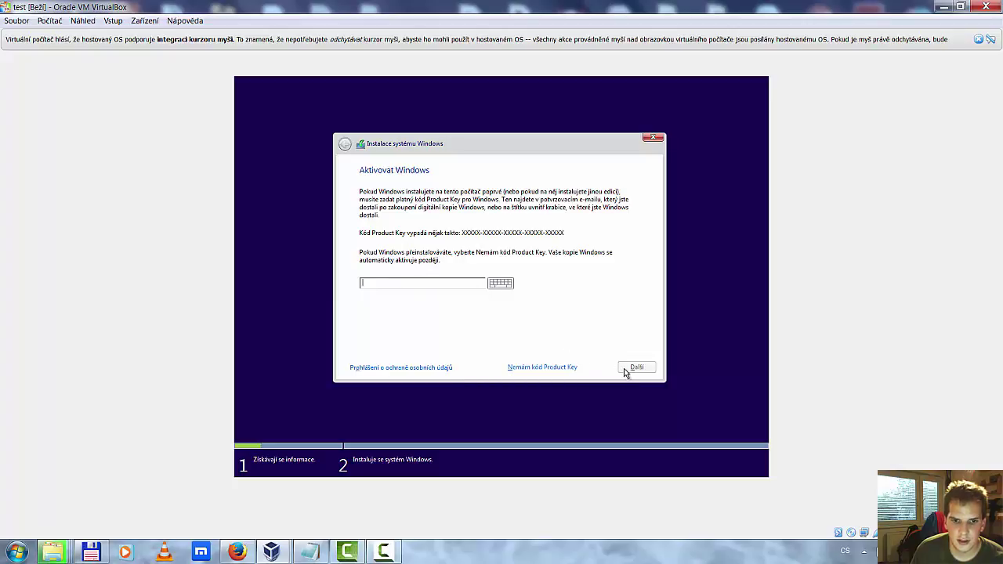
# - Start a custom installation of Windows 10 Pro on drive 0's unallocated space, without a product key and accepting the licence terms
pyautogui.click(561, 367)
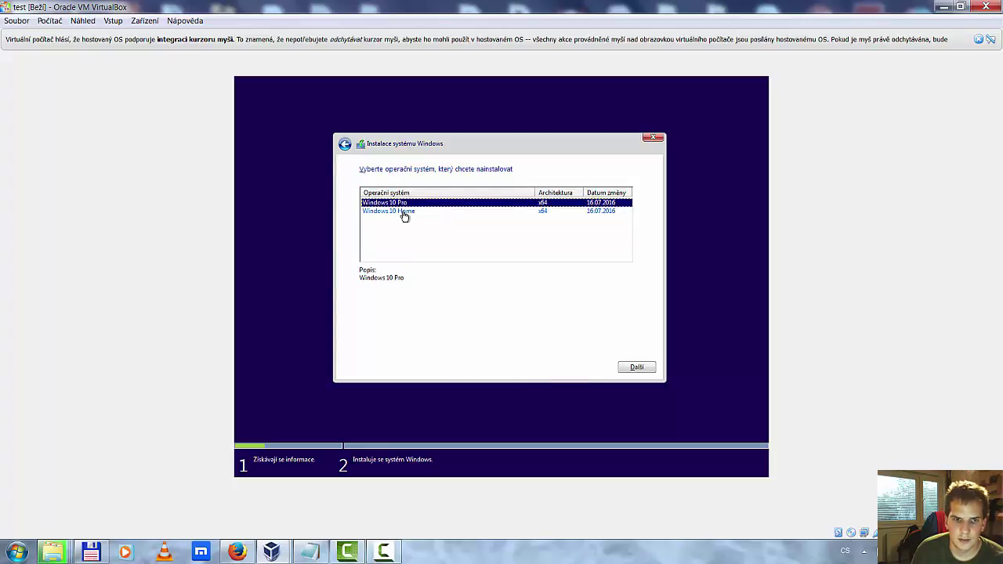
pyautogui.click(619, 367)
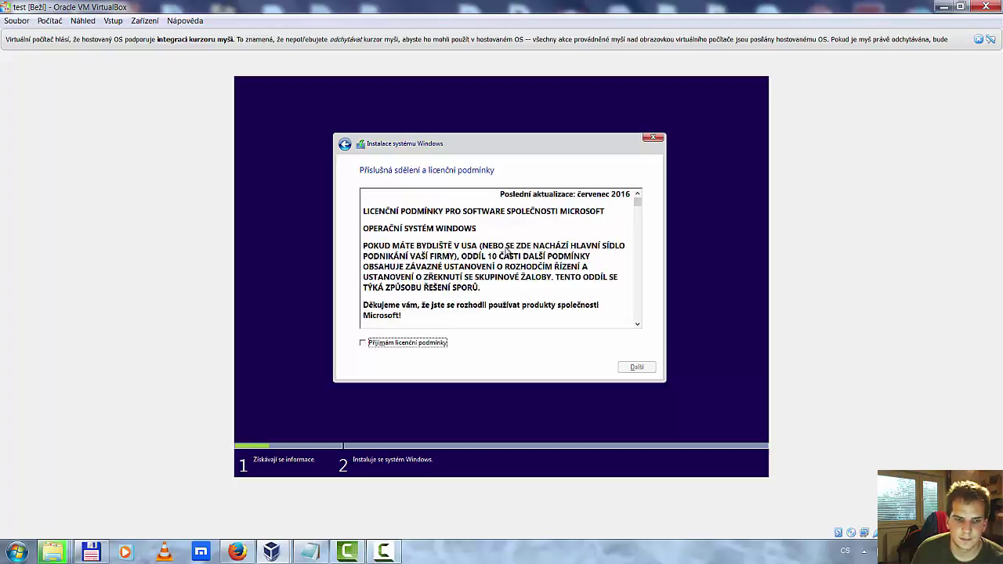
pyautogui.click(435, 343)
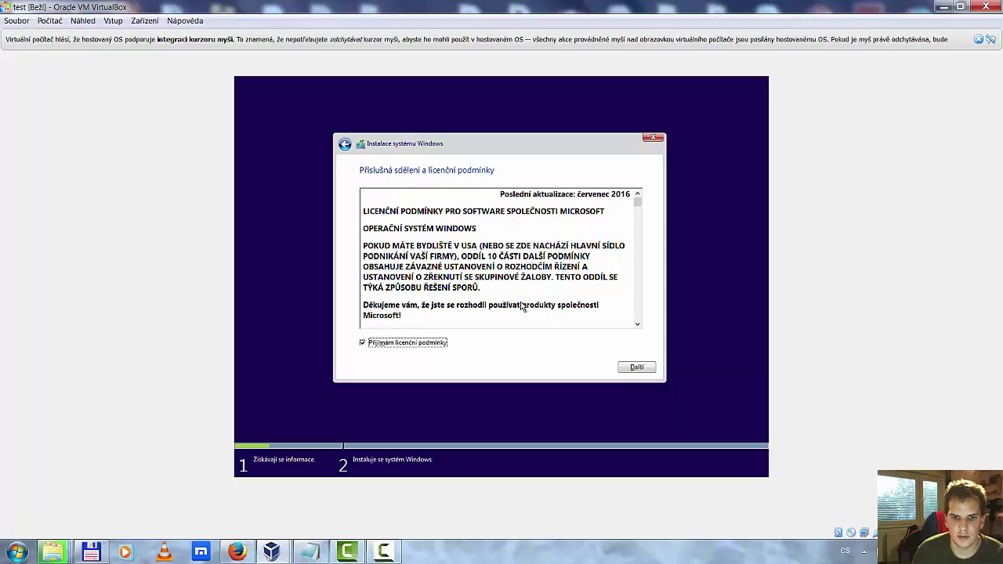
pyautogui.click(637, 367)
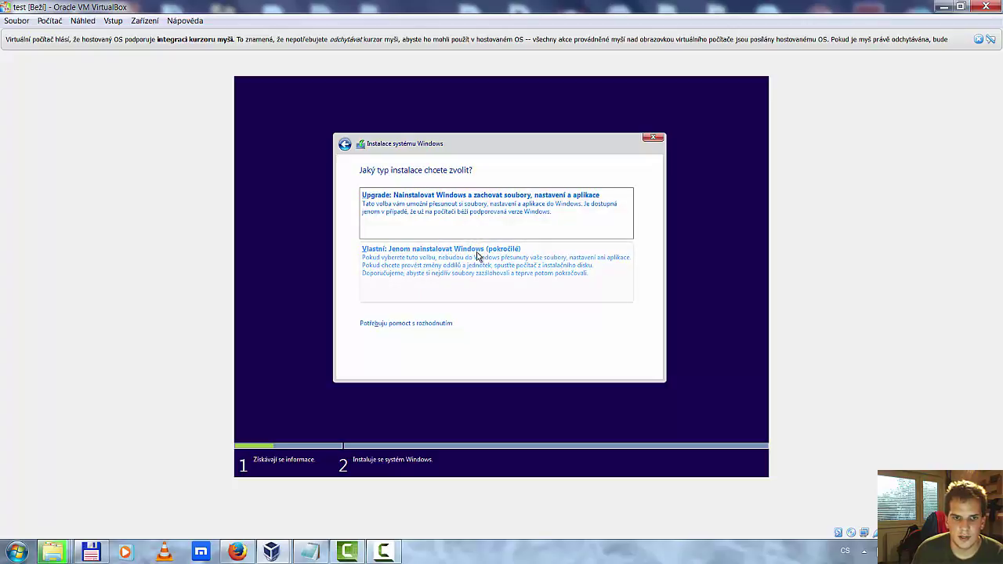
pyautogui.click(450, 261)
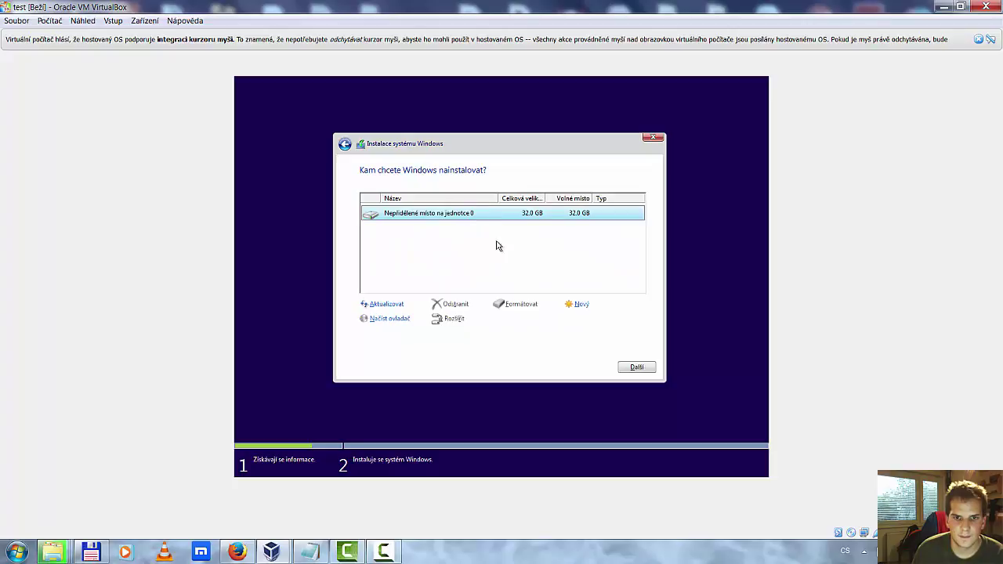
pyautogui.click(628, 371)
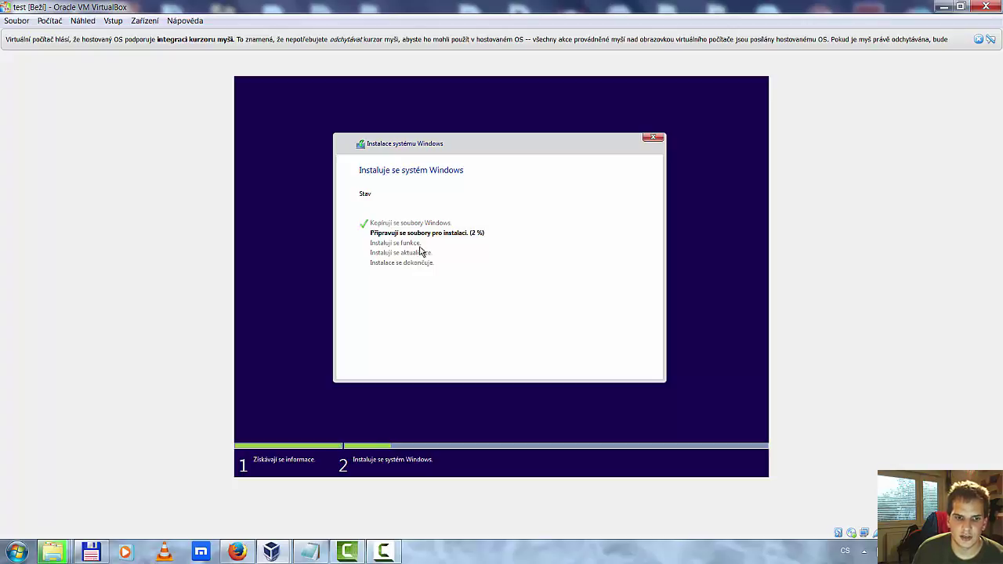
pyautogui.click(396, 554)
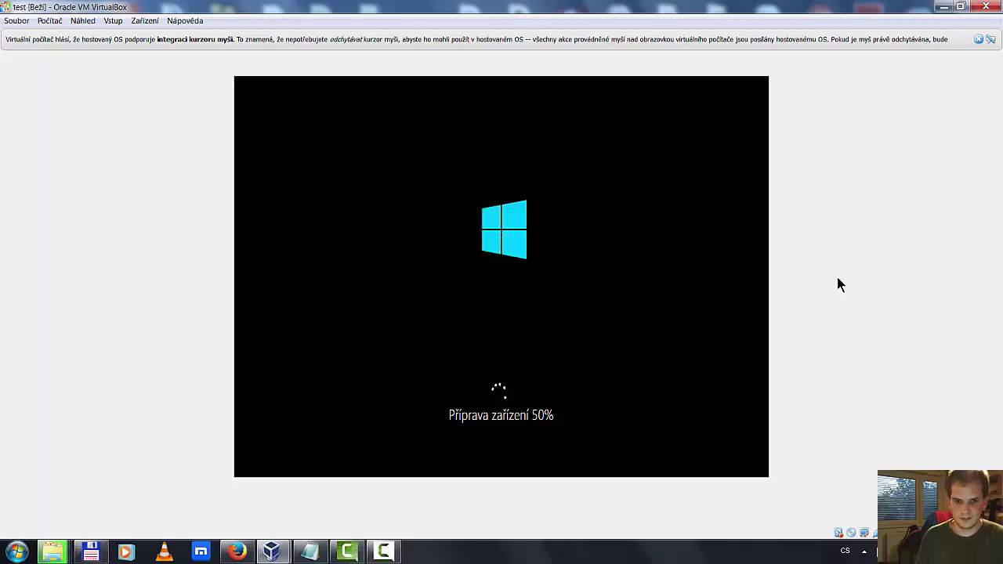
pyautogui.click(384, 551)
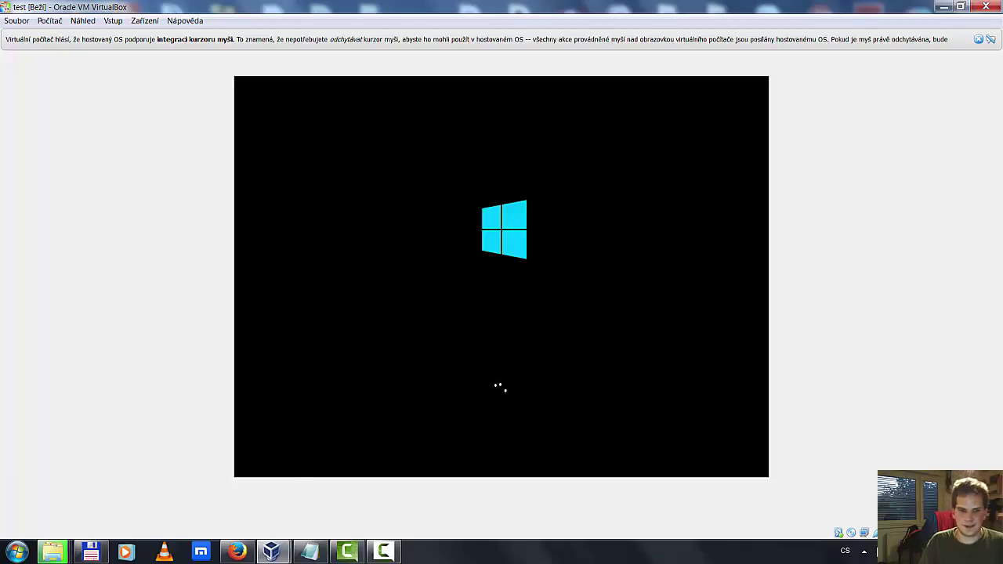
pyautogui.click(389, 553)
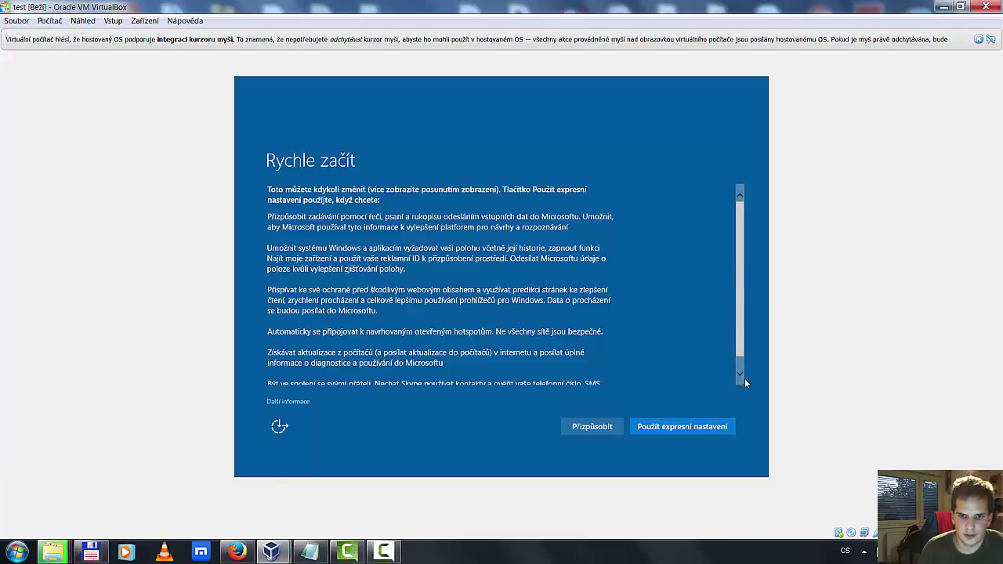
# - Apply the express settings in the Windows setup and choose "Vlastníkem jsem já" as the computer's owner
pyautogui.click(662, 428)
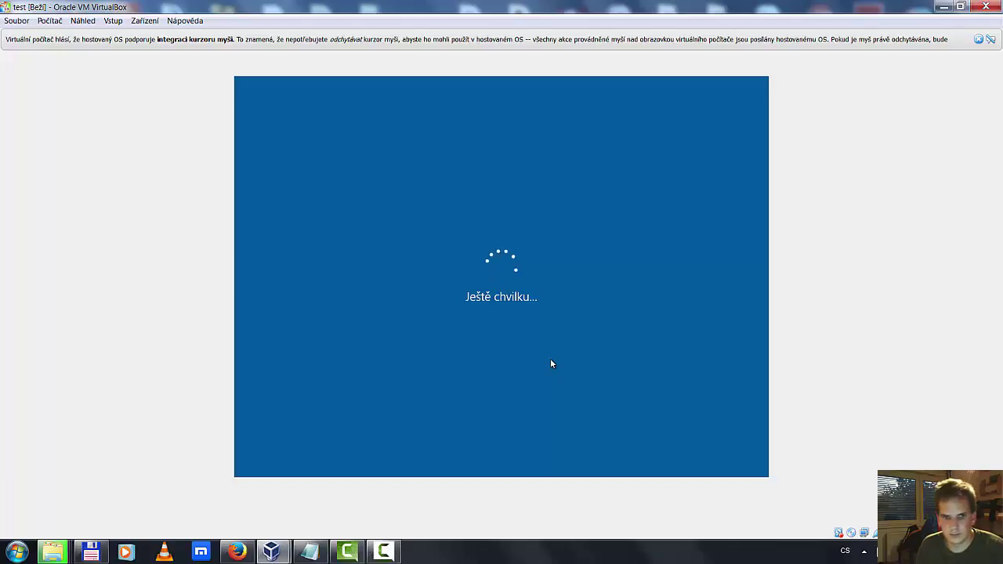
pyautogui.click(387, 550)
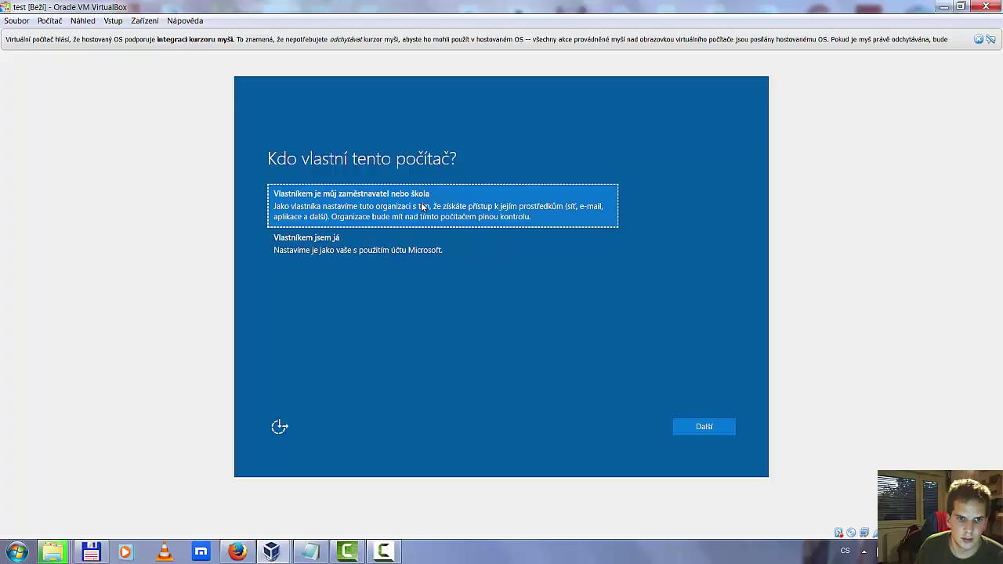
pyautogui.click(396, 249)
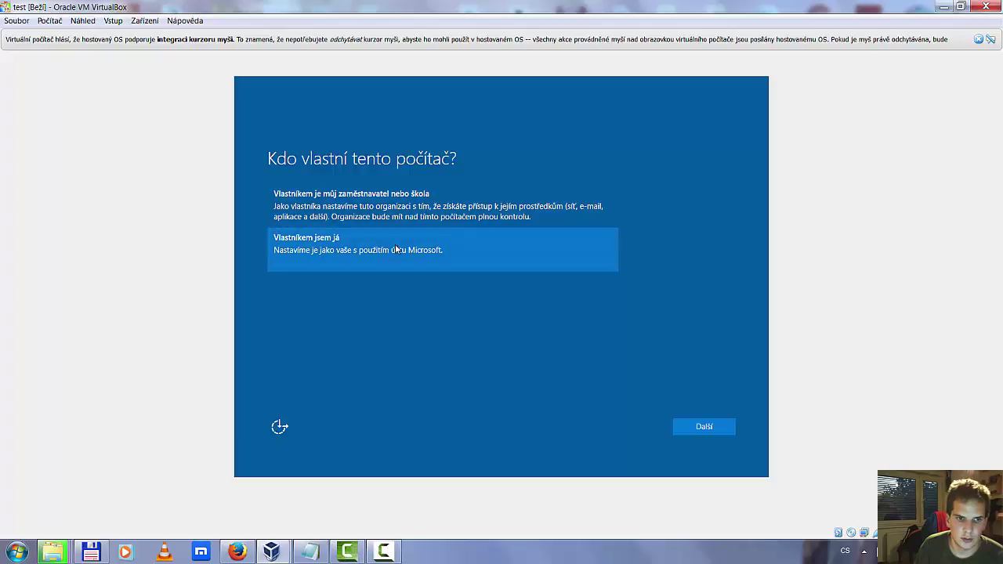
pyautogui.click(697, 421)
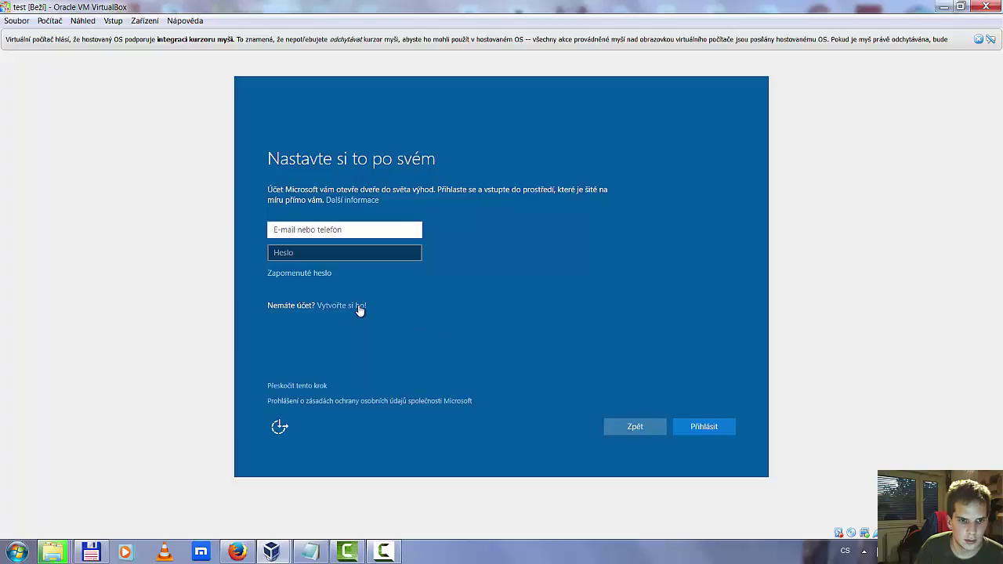
# - Skip the Microsoft account sign-in and create a local account with the username test
pyautogui.click(315, 386)
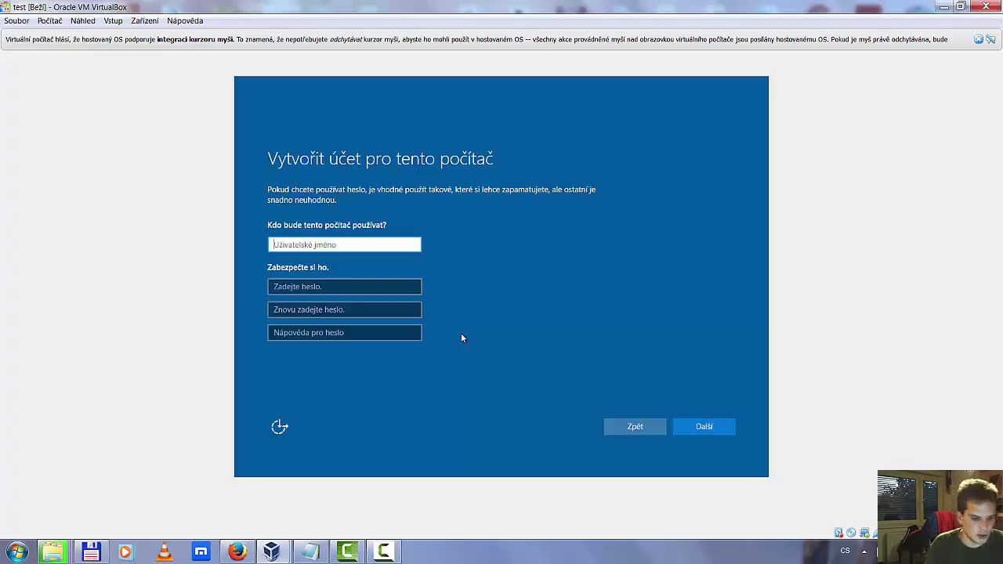
pyautogui.write('test')
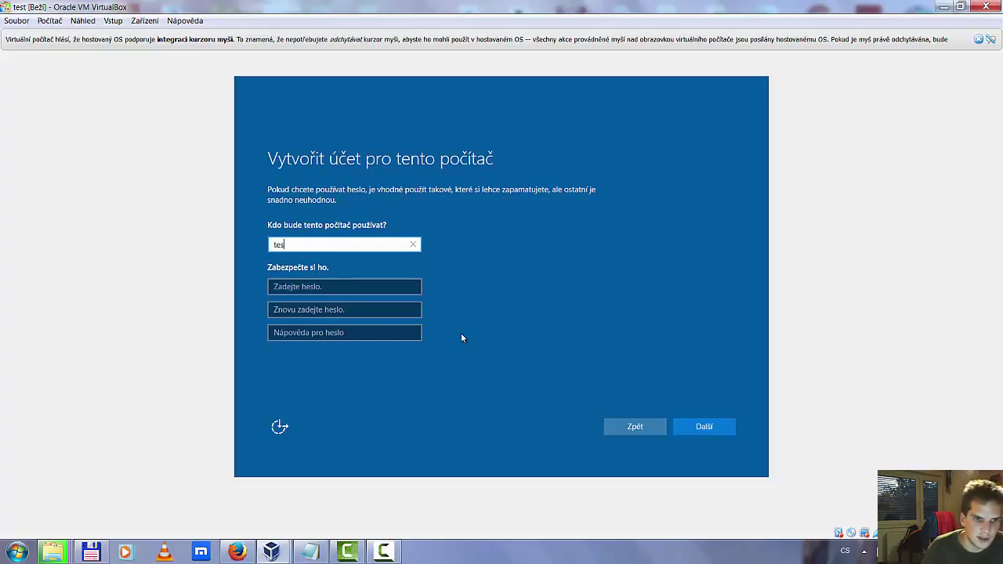
pyautogui.click(693, 427)
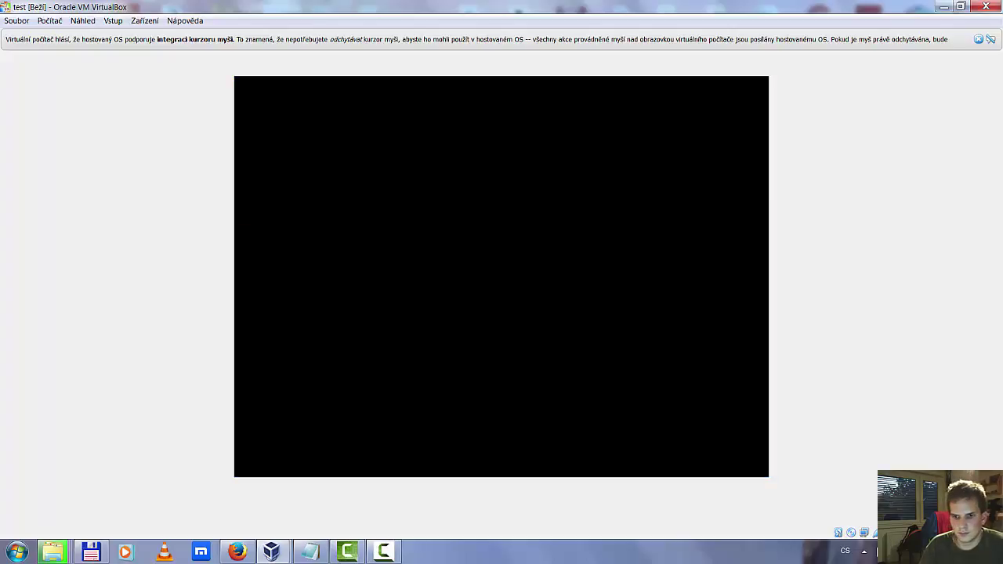
pyautogui.click(386, 552)
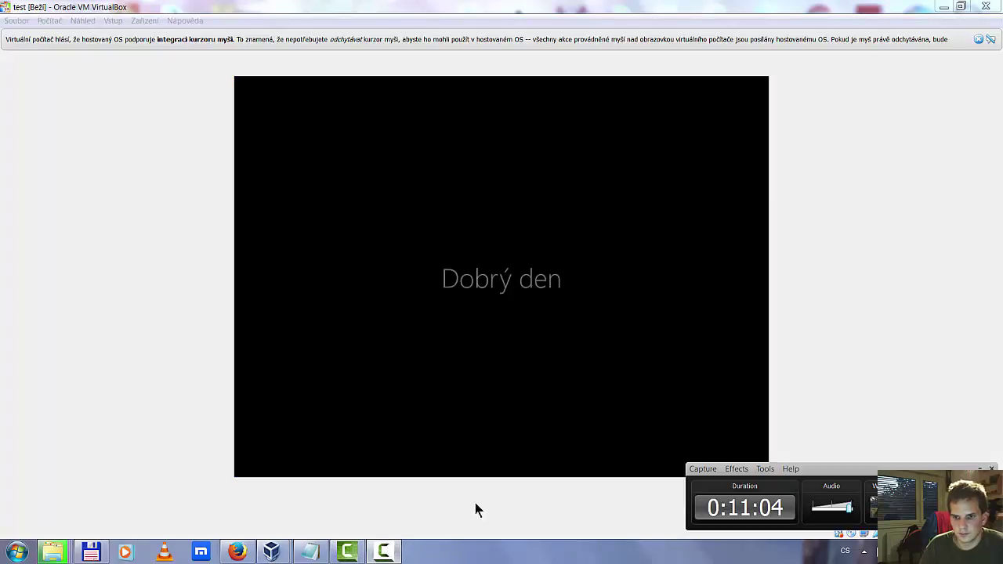
pyautogui.click(858, 377)
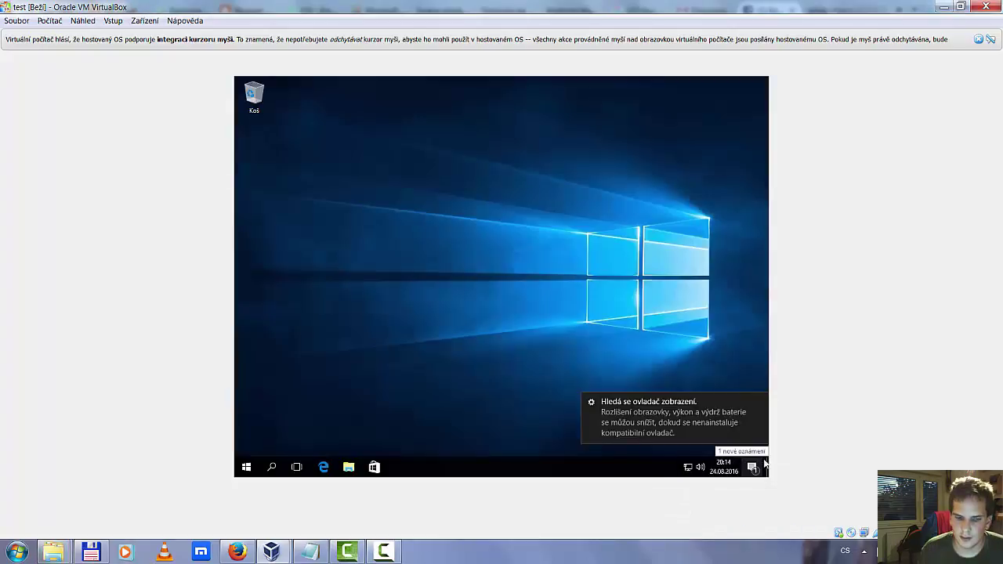
pyautogui.click(394, 555)
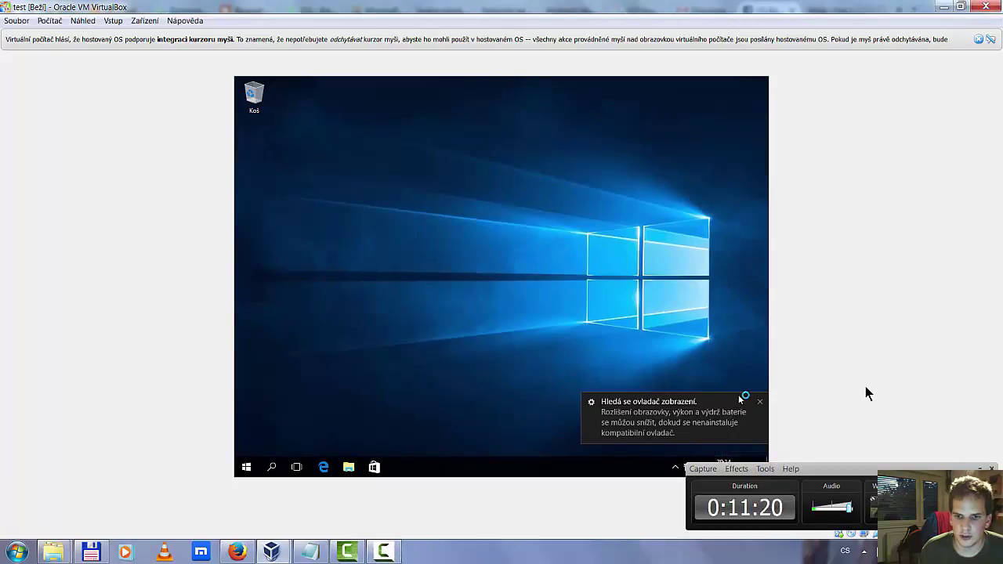
pyautogui.click(978, 469)
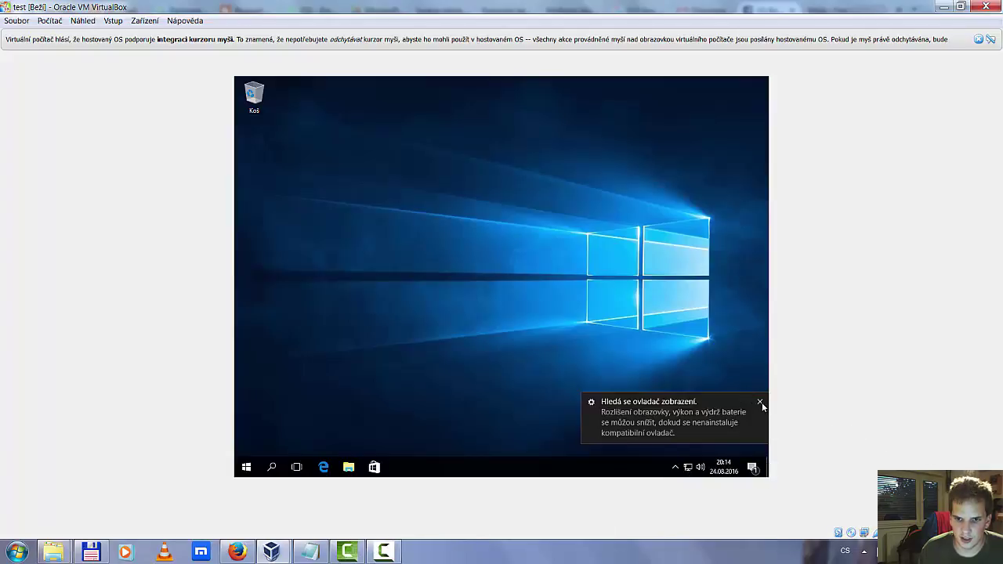
# - Dismiss the display driver notification and review the virtual machine's network adapter settings without changing them
pyautogui.click(760, 403)
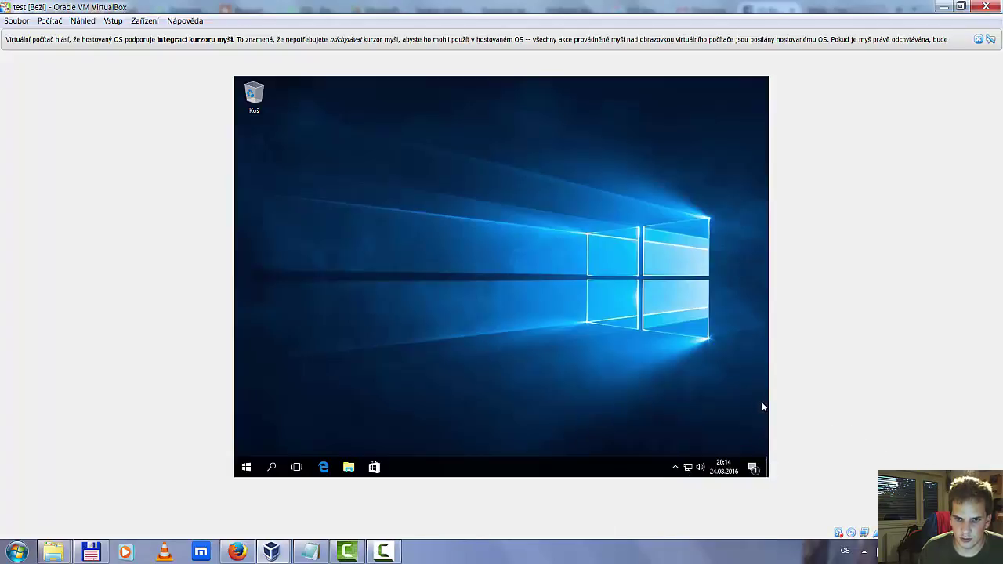
pyautogui.click(676, 468)
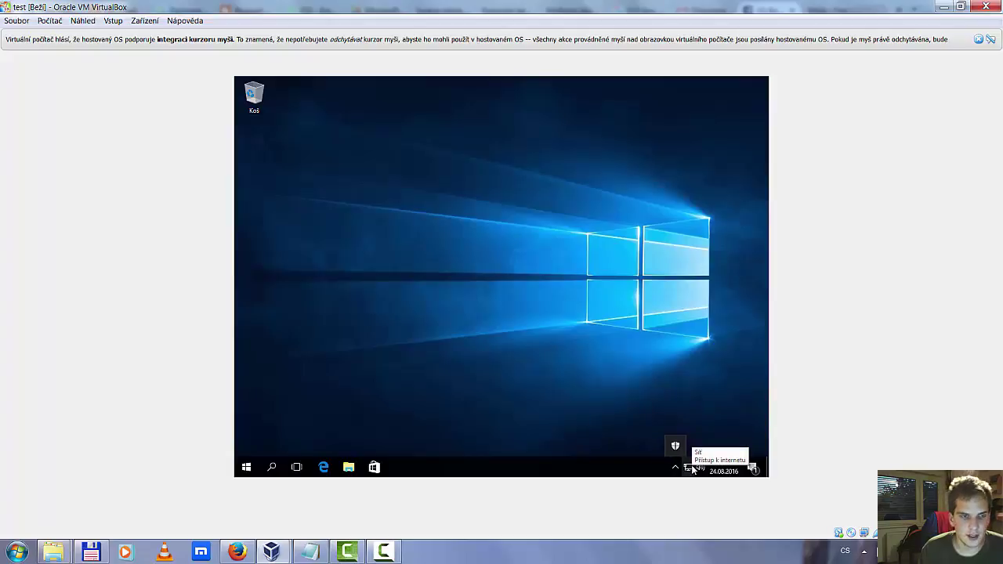
pyautogui.click(135, 23)
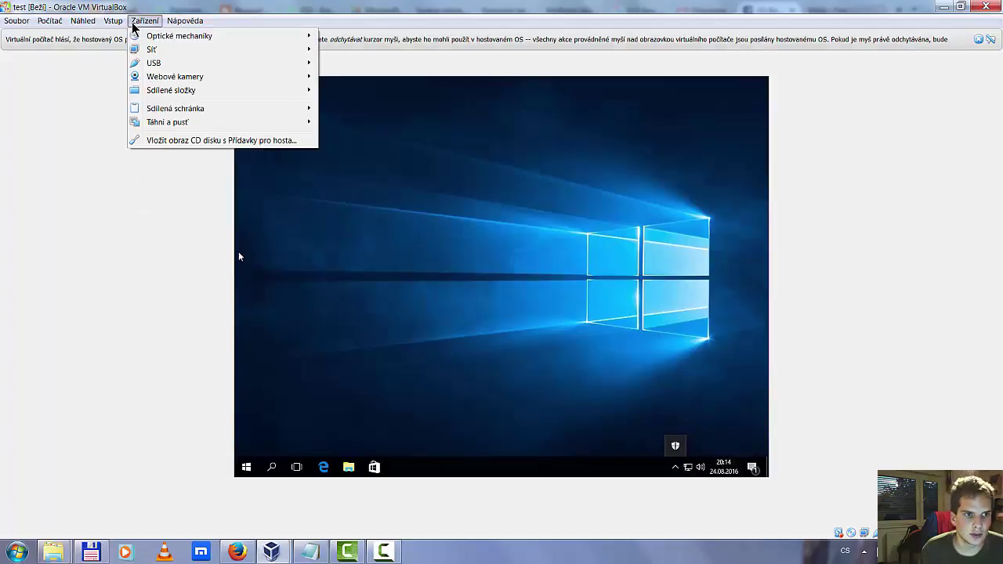
pyautogui.moveTo(175, 89)
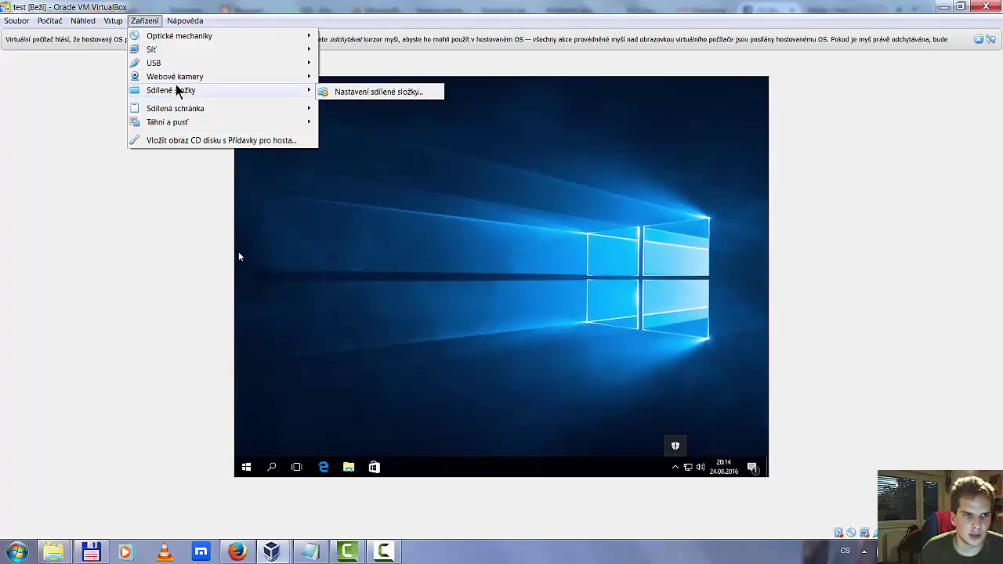
pyautogui.moveTo(222, 51)
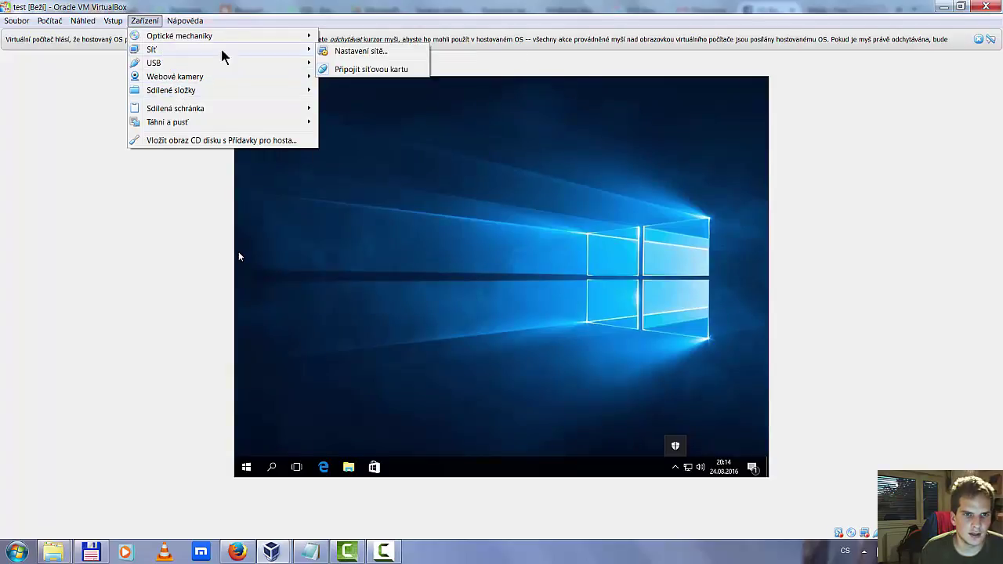
pyautogui.click(350, 53)
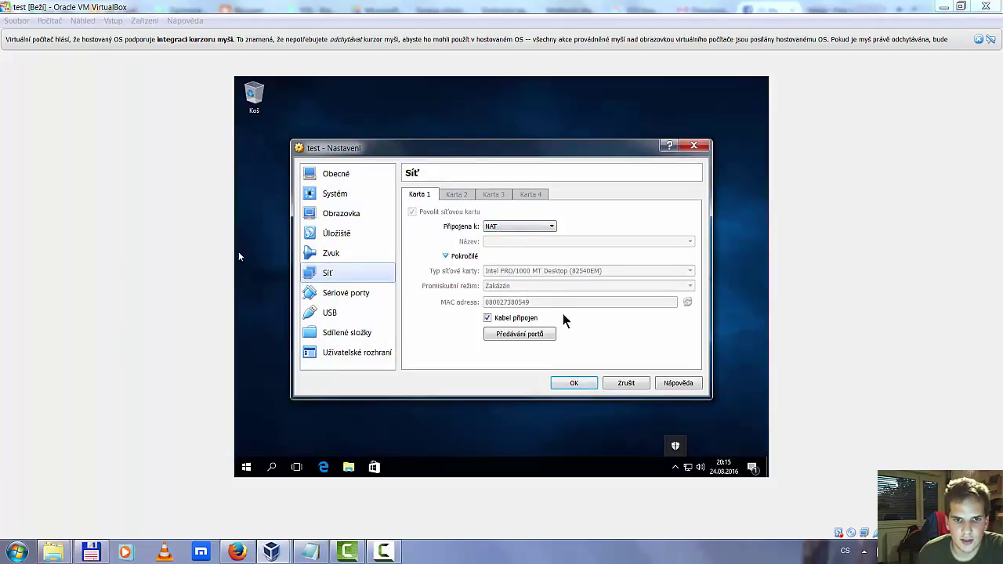
pyautogui.click(576, 384)
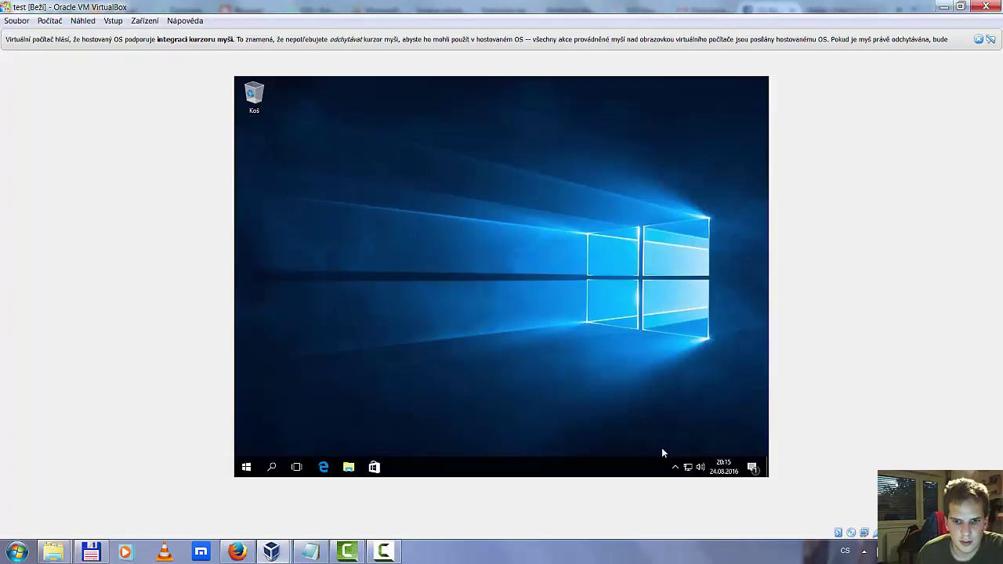
# - Open Windows Defender from the hidden notification icons, dismiss its news dialog without enabling the offered options, view its status and close it
pyautogui.click(677, 469)
pyautogui.rightClick(678, 447)
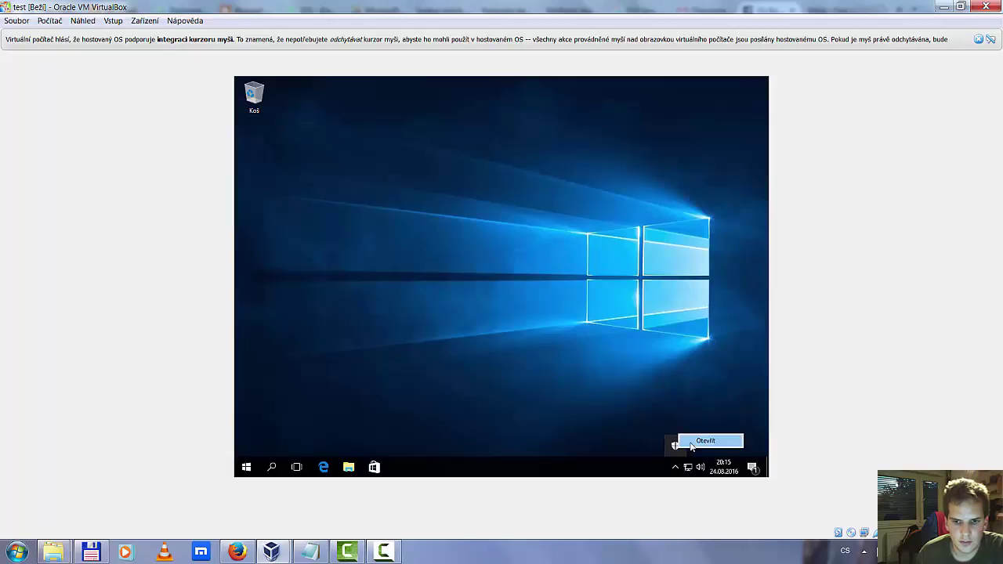
pyautogui.click(690, 444)
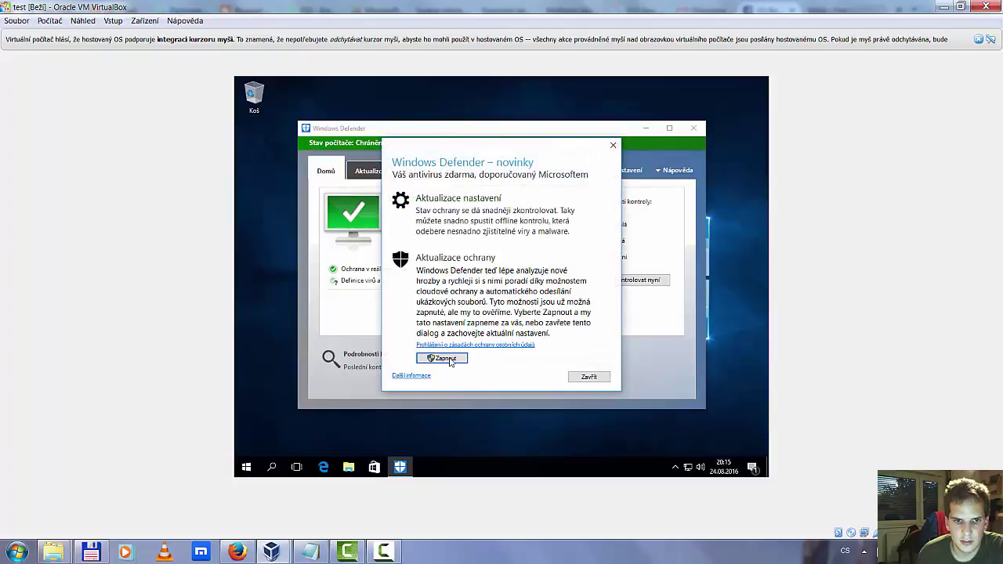
pyautogui.click(588, 377)
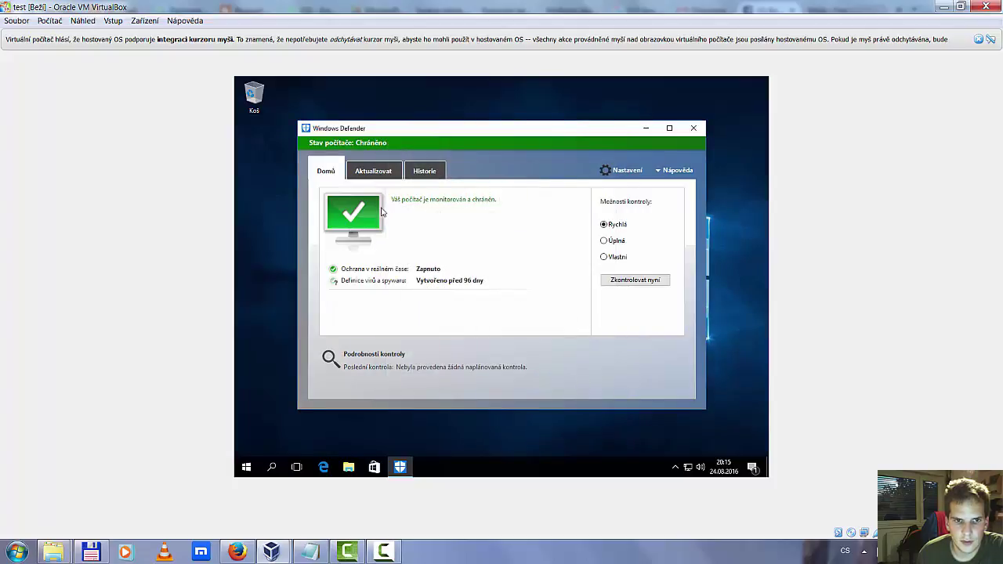
pyautogui.click(694, 128)
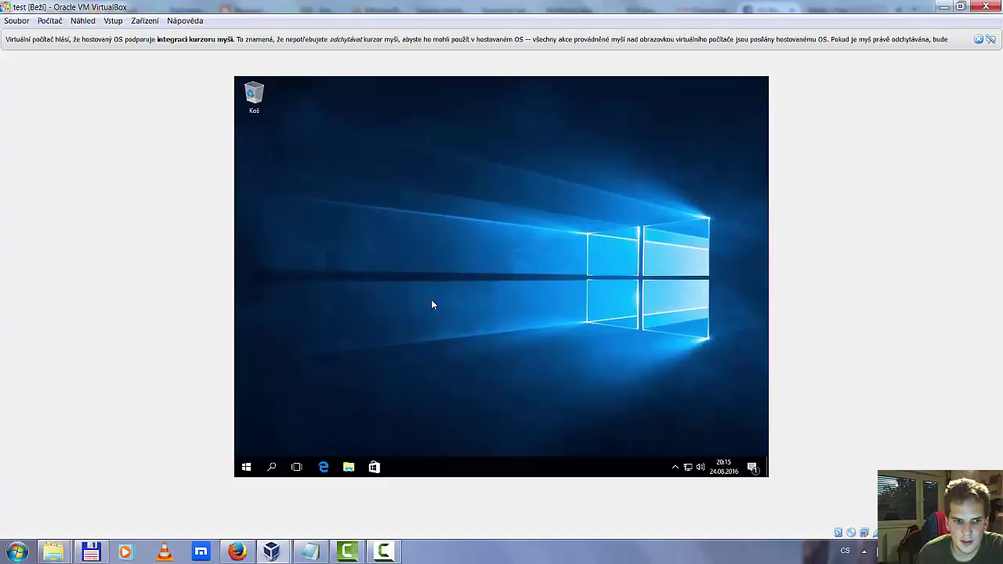
# - Browse the full list of installed apps in the Windows 10 Start menu and close it
pyautogui.click(248, 467)
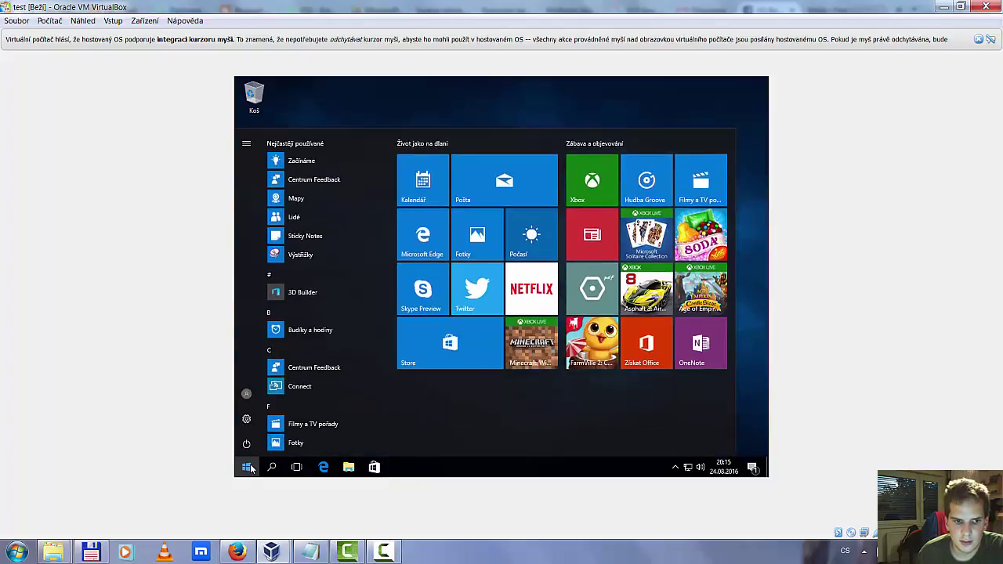
pyautogui.scroll(-5, 333, 427)
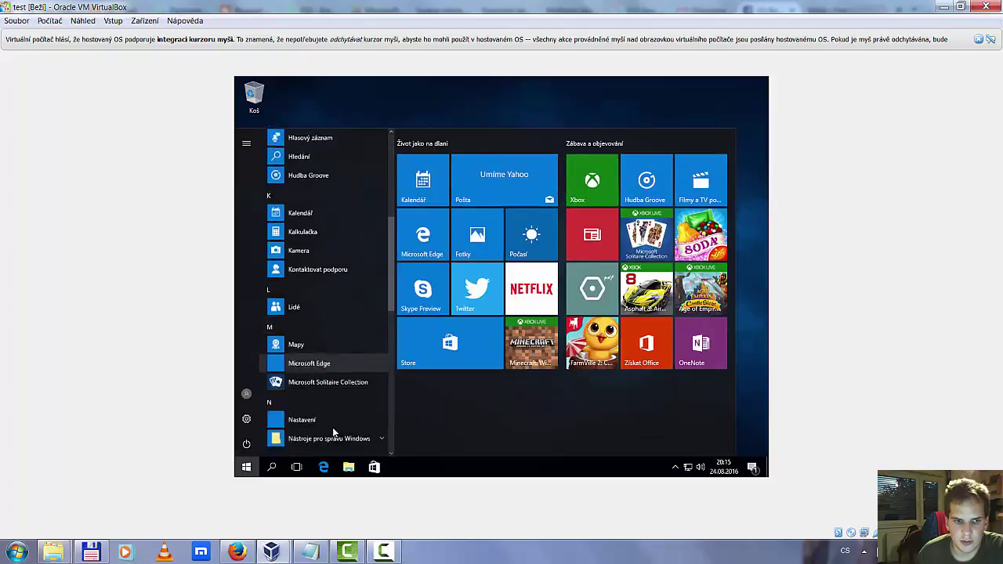
pyautogui.scroll(-6, 333, 427)
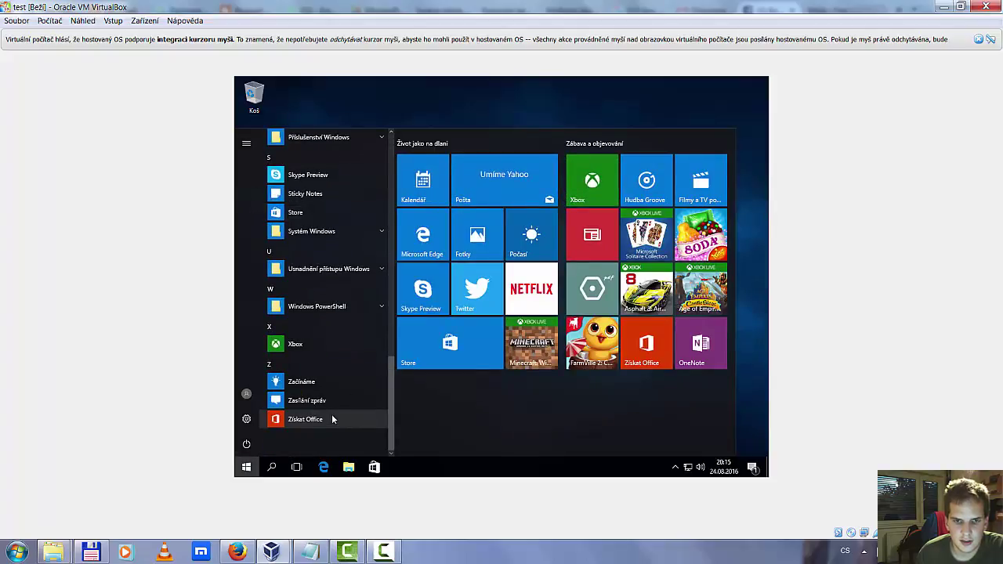
pyautogui.scroll(10, 332, 420)
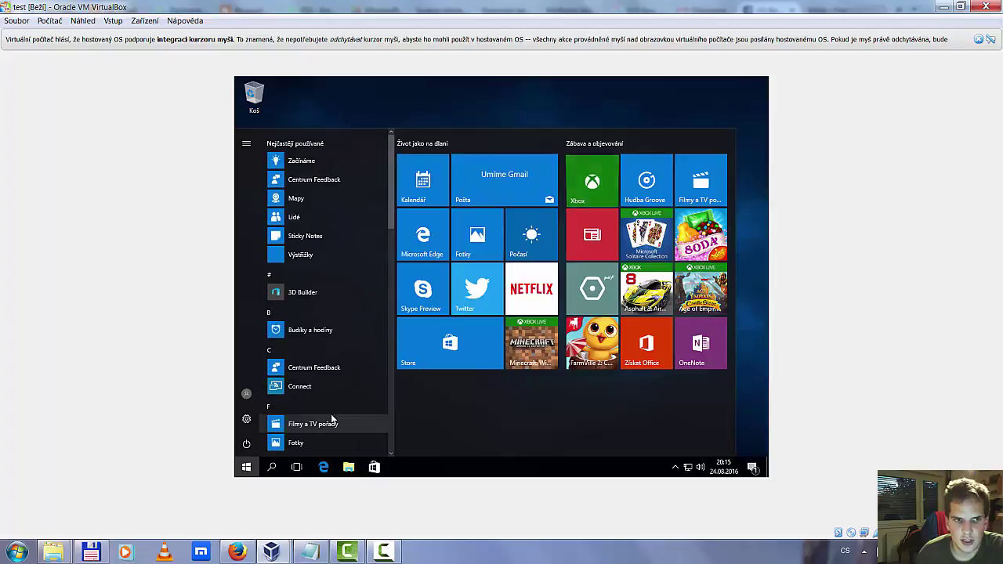
pyautogui.scroll(-10, 333, 421)
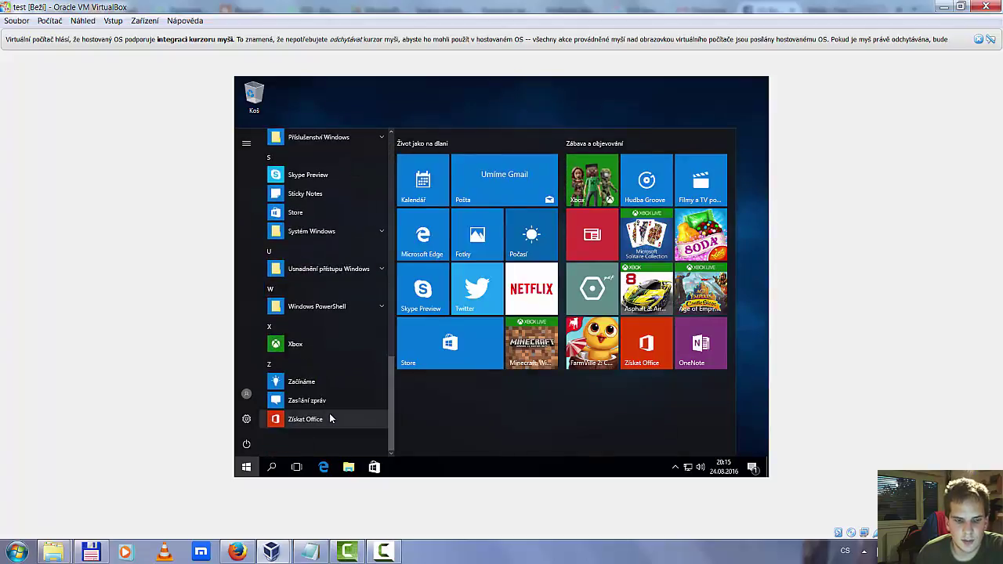
pyautogui.click(438, 102)
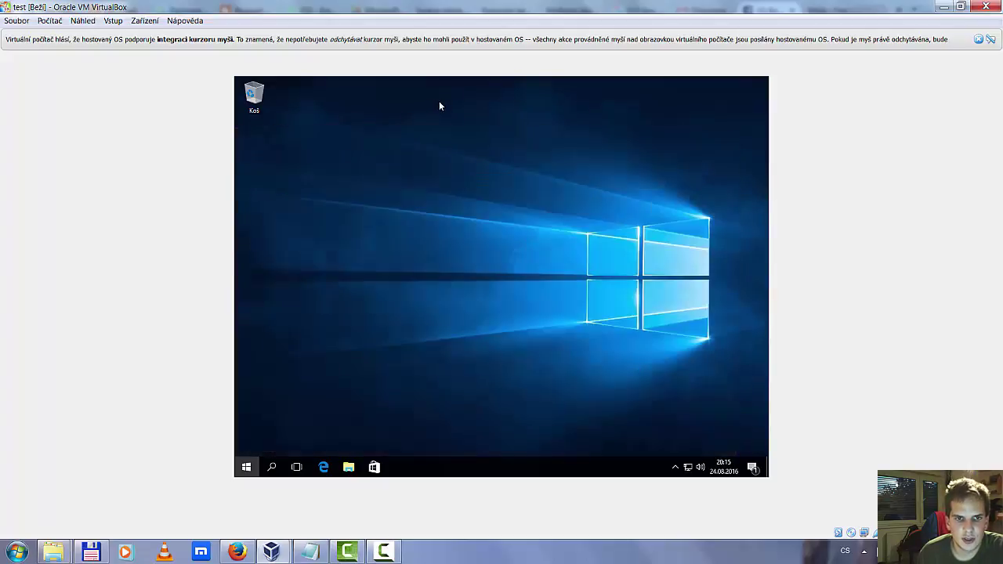
# - Open the desktop personalization settings and go from there to the Windows activation page
pyautogui.rightClick(438, 102)
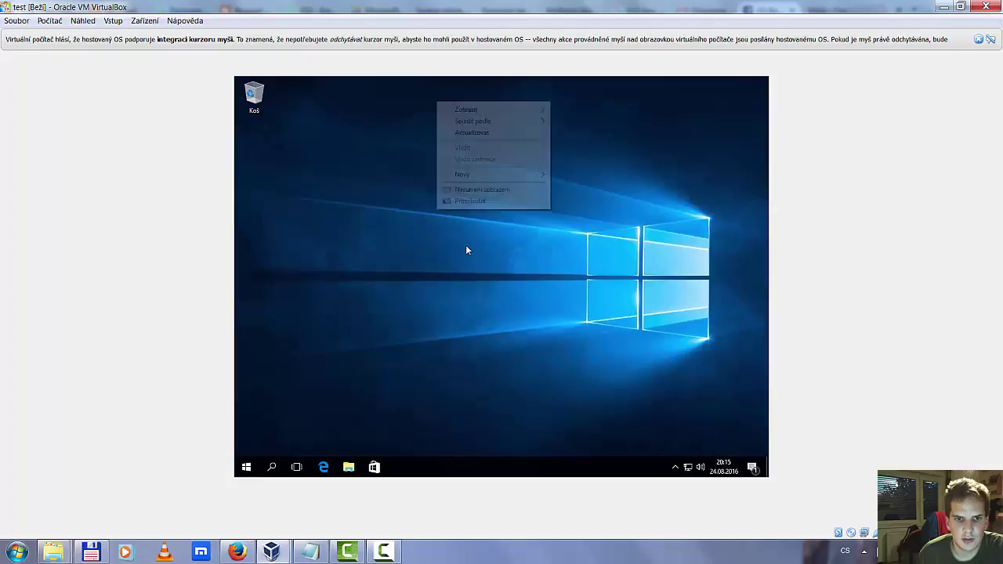
pyautogui.click(475, 206)
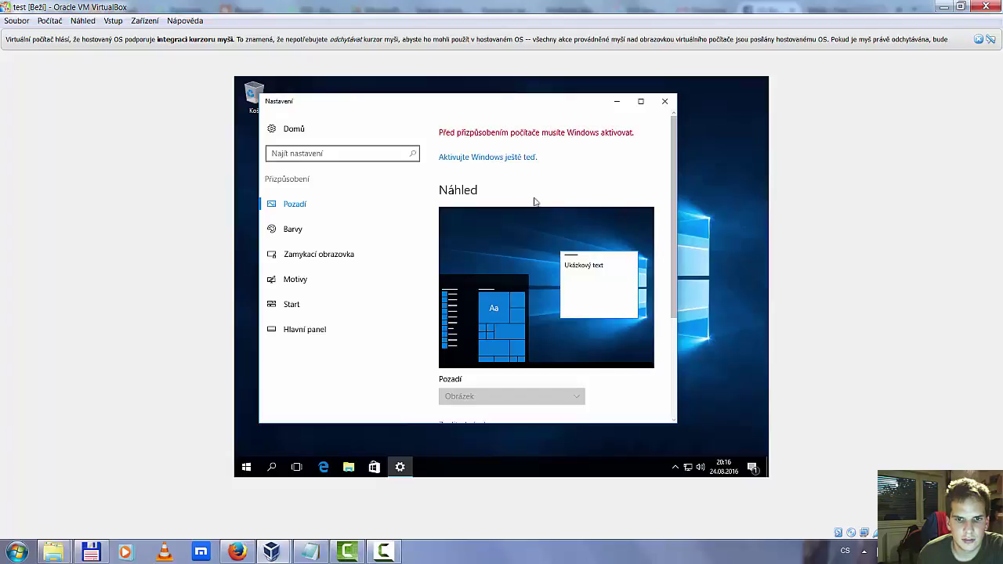
pyautogui.scroll(-3, 552, 274)
pyautogui.scroll(4, 556, 291)
pyautogui.click(493, 158)
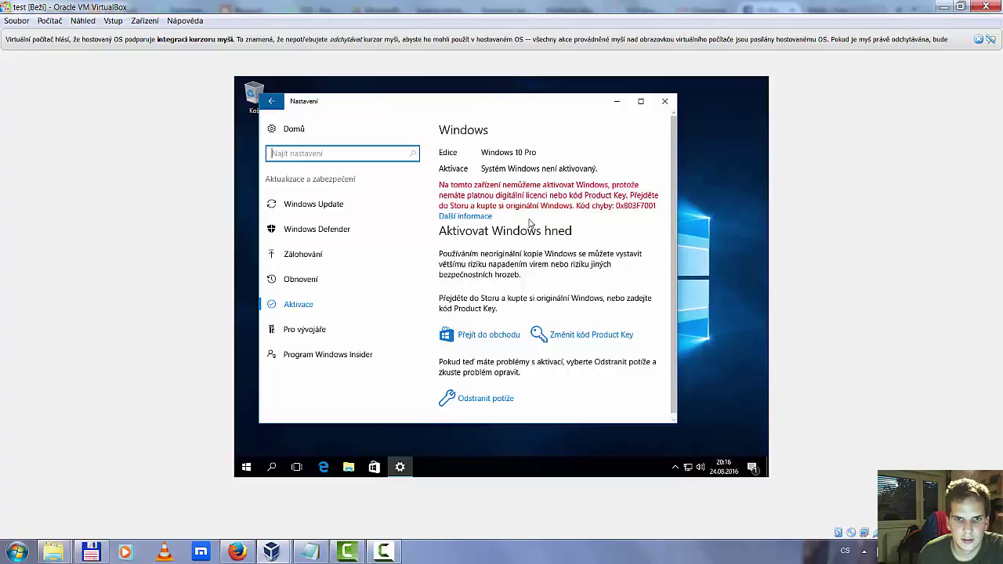
pyautogui.scroll(-1, 530, 224)
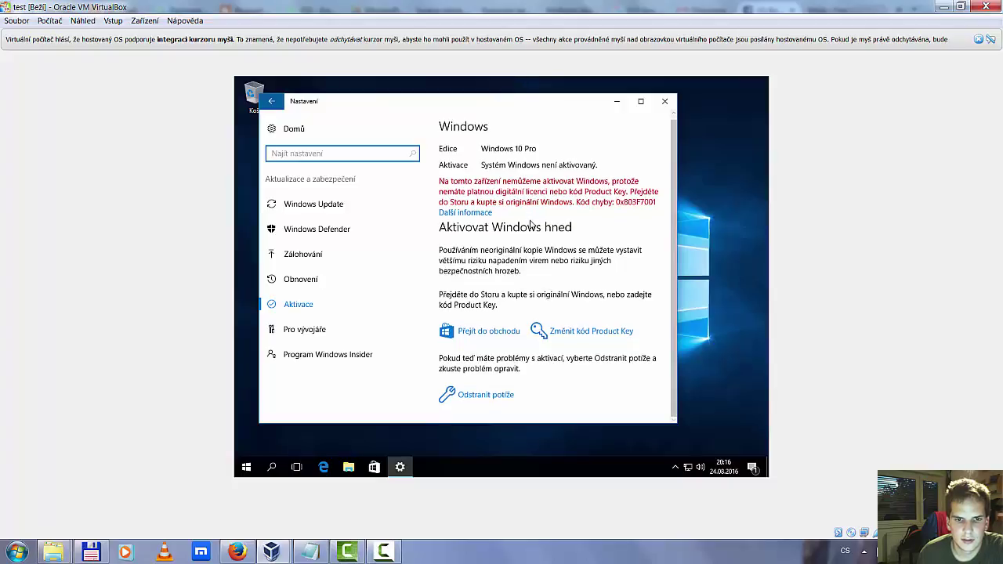
# - Start changing the Windows product key, allow Windows Activation to make changes, and activate the empty key field
pyautogui.click(573, 331)
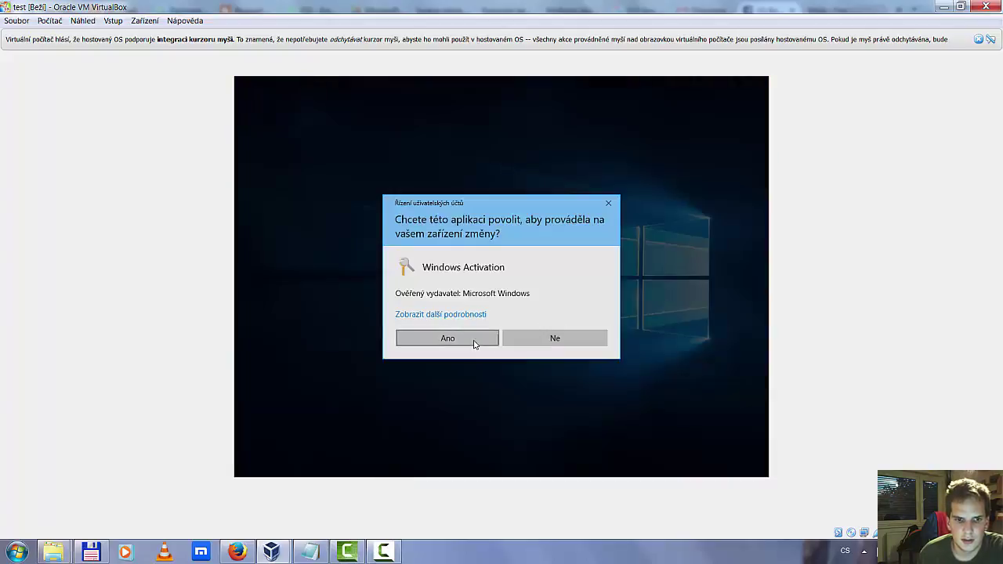
pyautogui.click(473, 343)
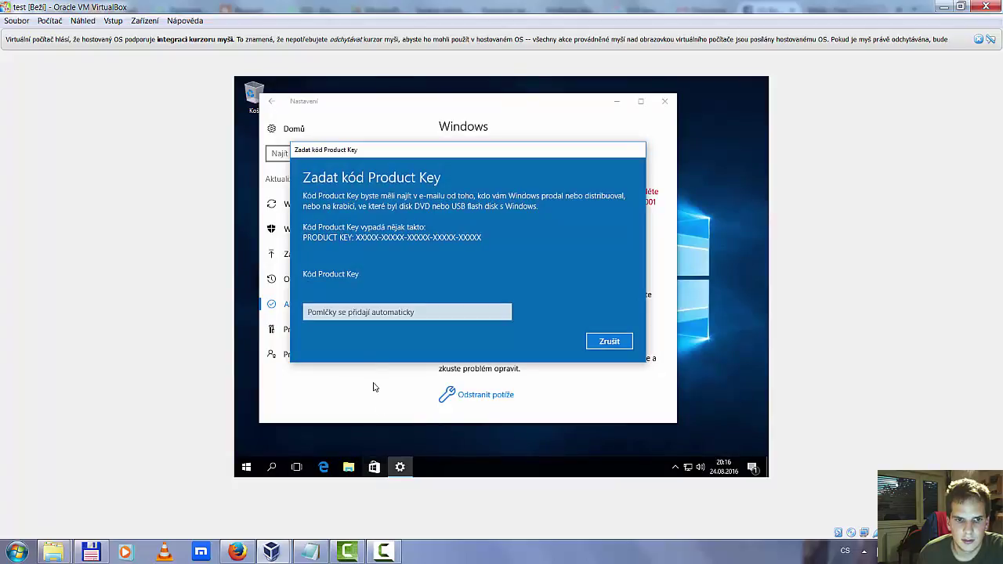
pyautogui.click(395, 314)
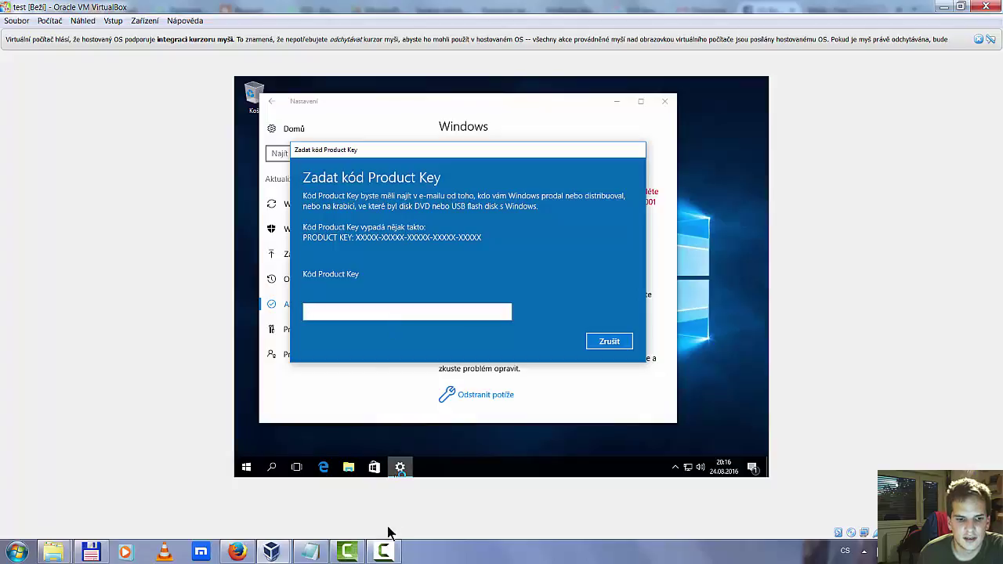
pyautogui.click(385, 552)
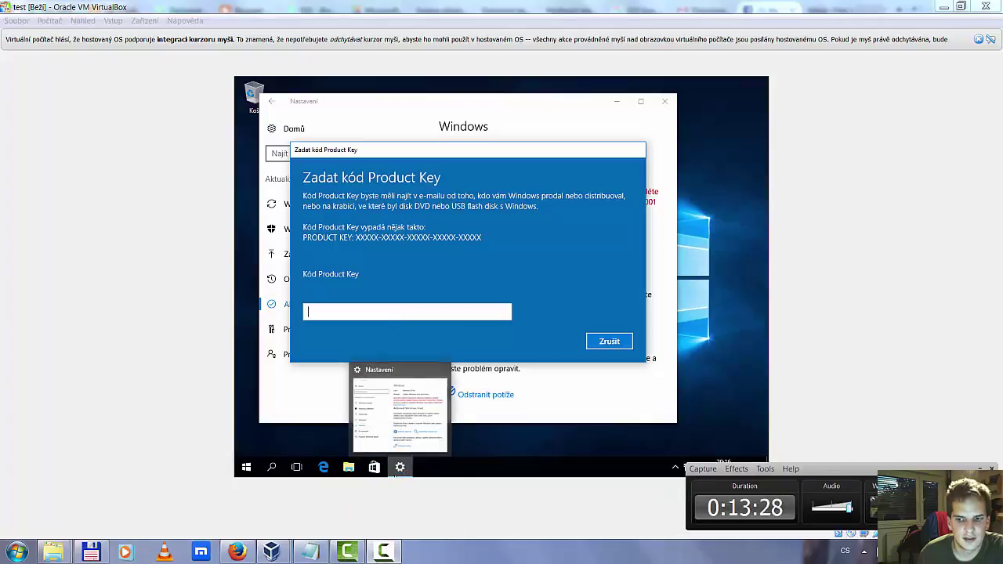